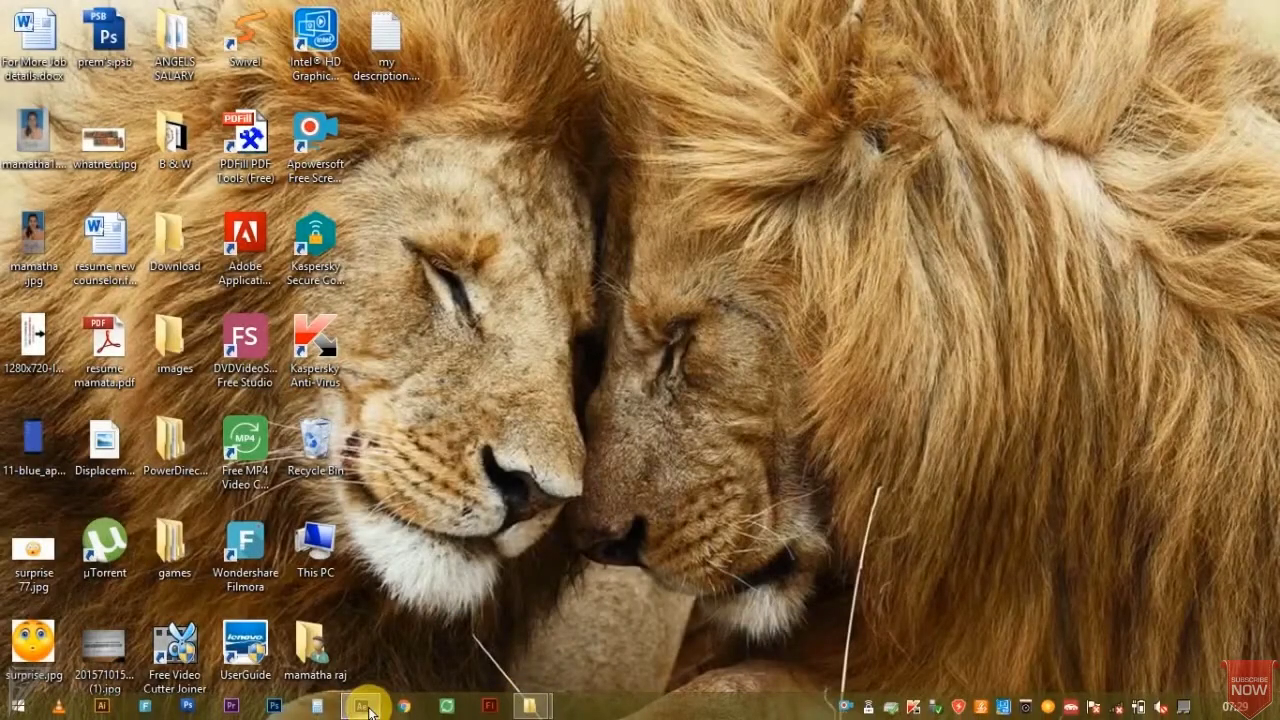
Step: Switch to the After Effects window from the Windows taskbar
left_click(369, 708)
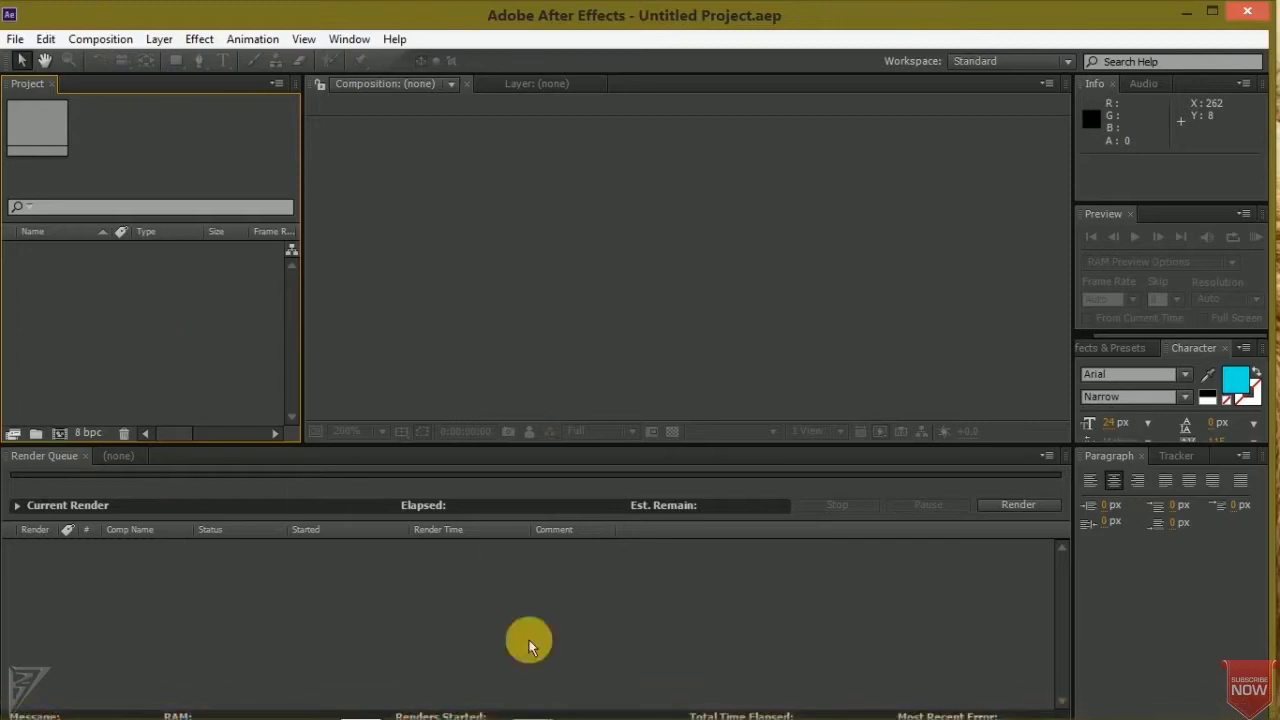
Step: Import A.mp4 and B.mp4 from Explorer, then create composition A from A.mp4
mouse_move(520, 710)
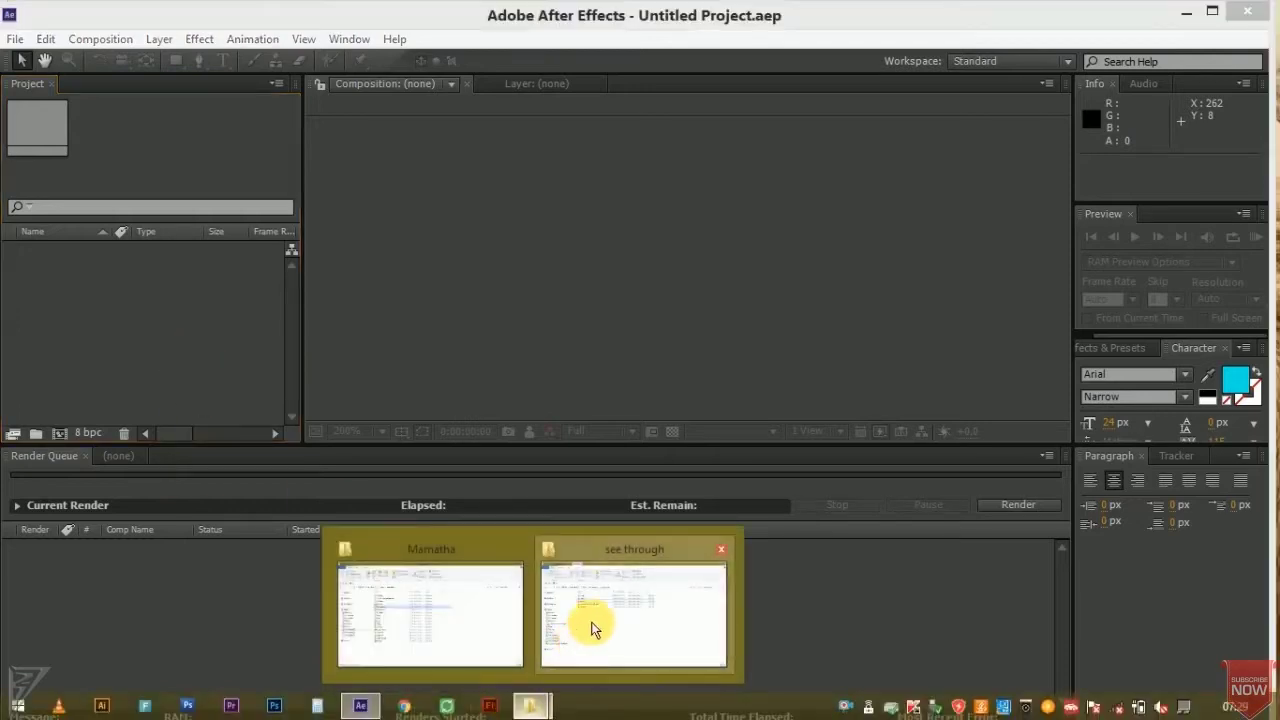
left_click(586, 626)
left_click(318, 267)
left_click(306, 250, "ctrl")
mouse_move(308, 258)
left_mouse_down()
mouse_move(239, 461)
mouse_move(129, 346)
left_mouse_up()
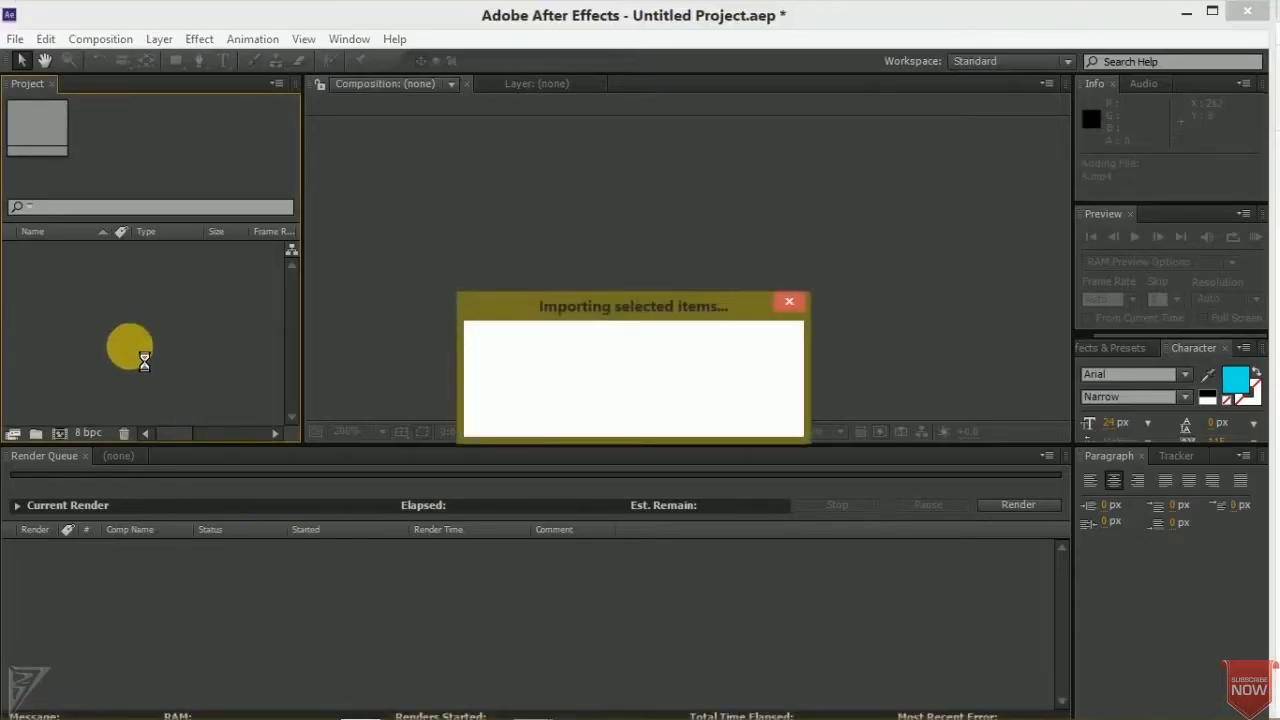
left_click(68, 325)
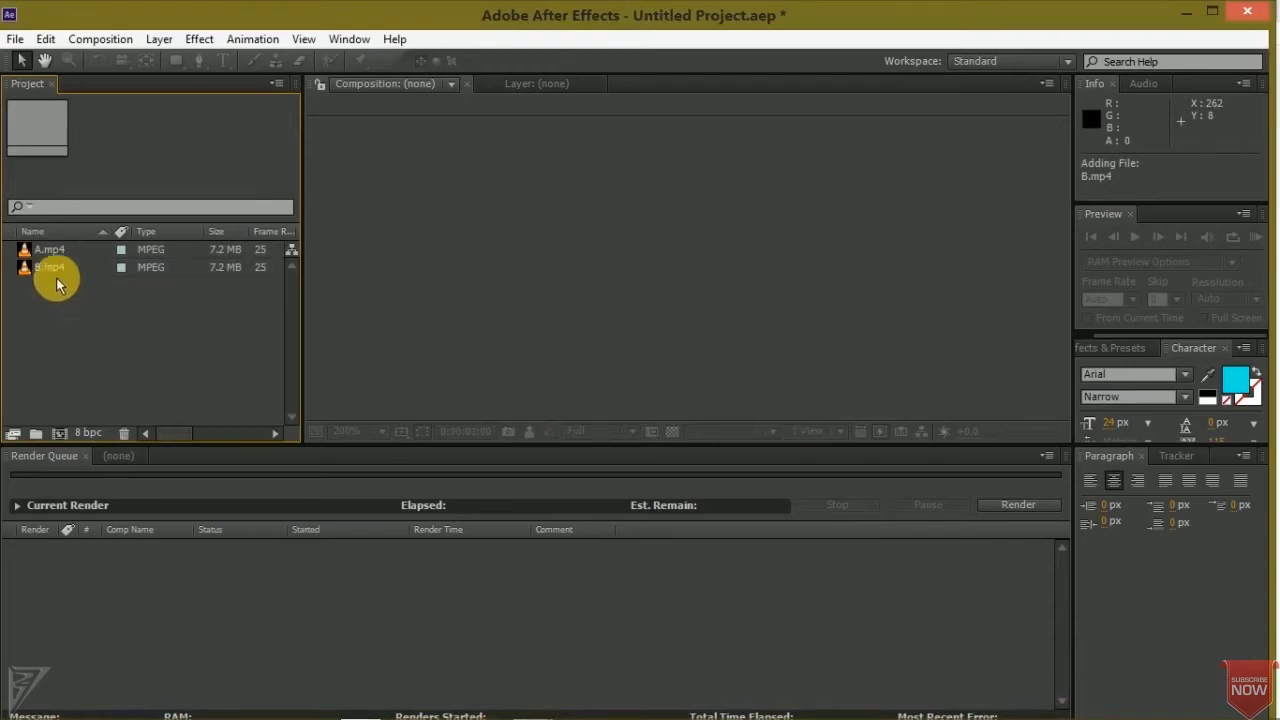
mouse_move(52, 273)
left_mouse_down()
mouse_move(58, 430)
mouse_move(56, 254)
mouse_move(59, 431)
left_mouse_up()
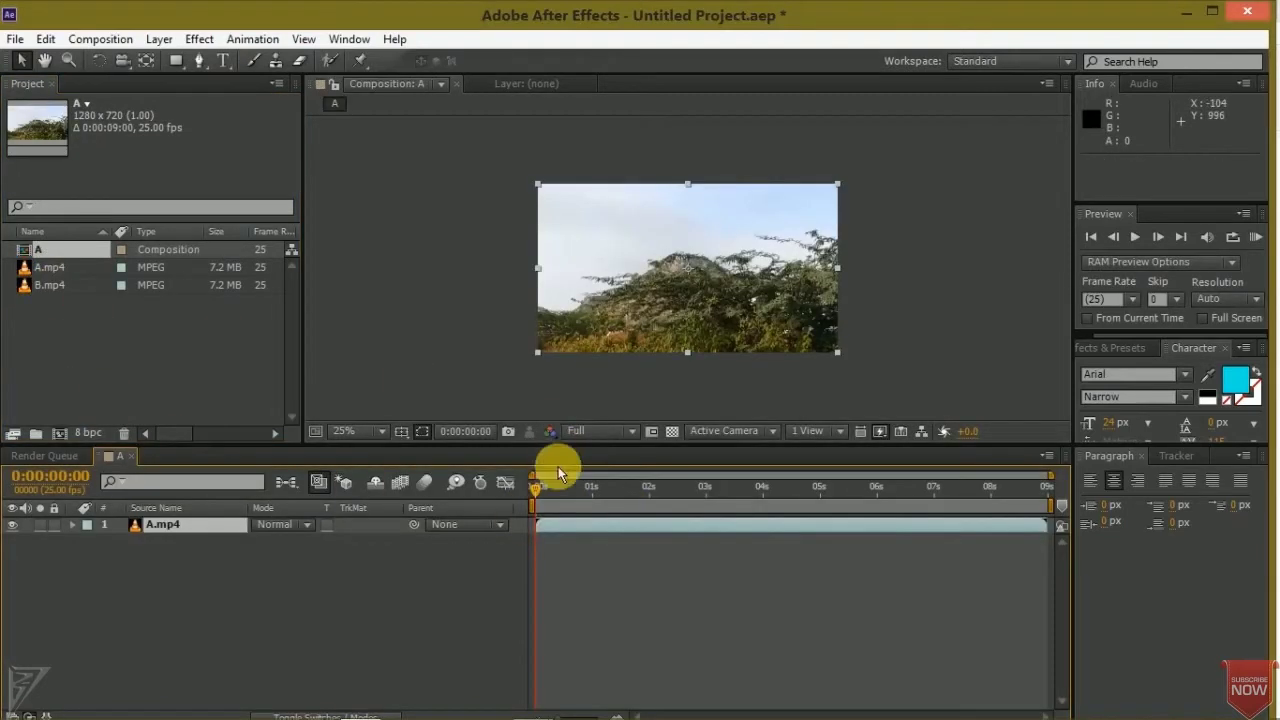
Step: Add B.mp4 as a layer above A.mp4 and set composition A's duration to 0:00:19:00
mouse_move(537, 490)
left_mouse_down()
mouse_move(591, 507)
mouse_move(530, 505)
left_mouse_up()
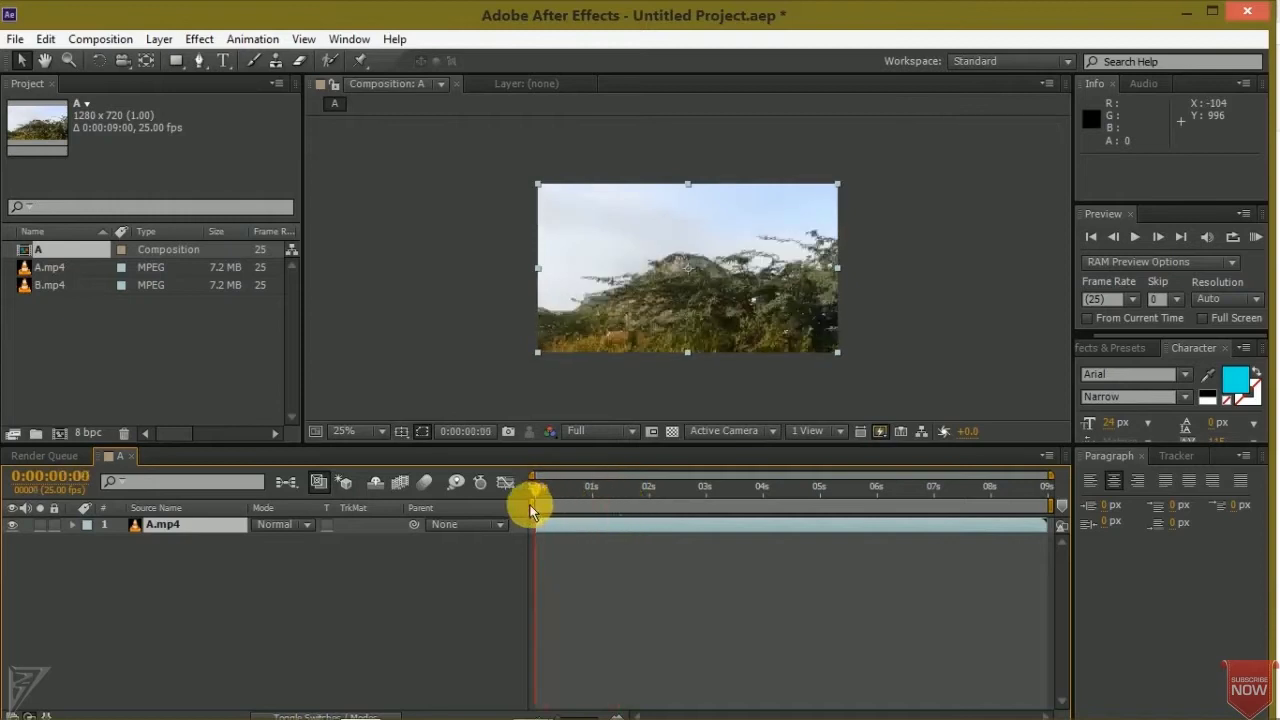
left_click_drag(50, 288, 110, 524)
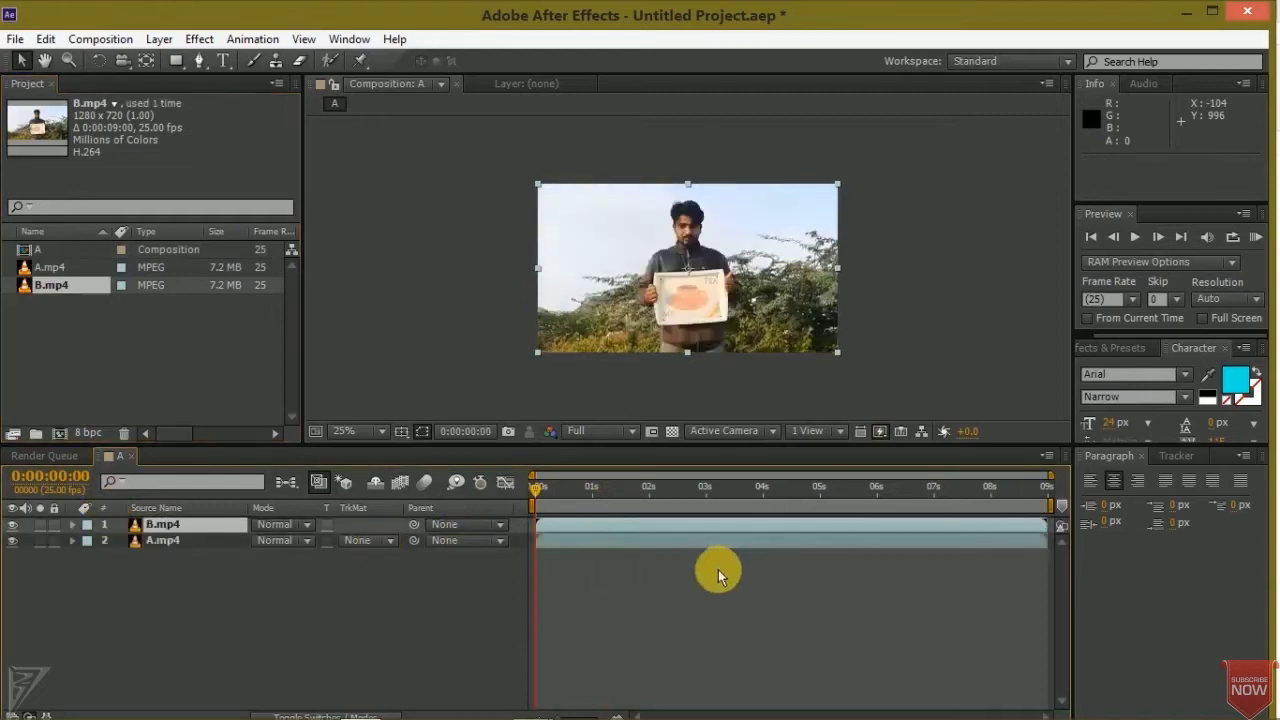
right_click(49, 250)
left_click(100, 262)
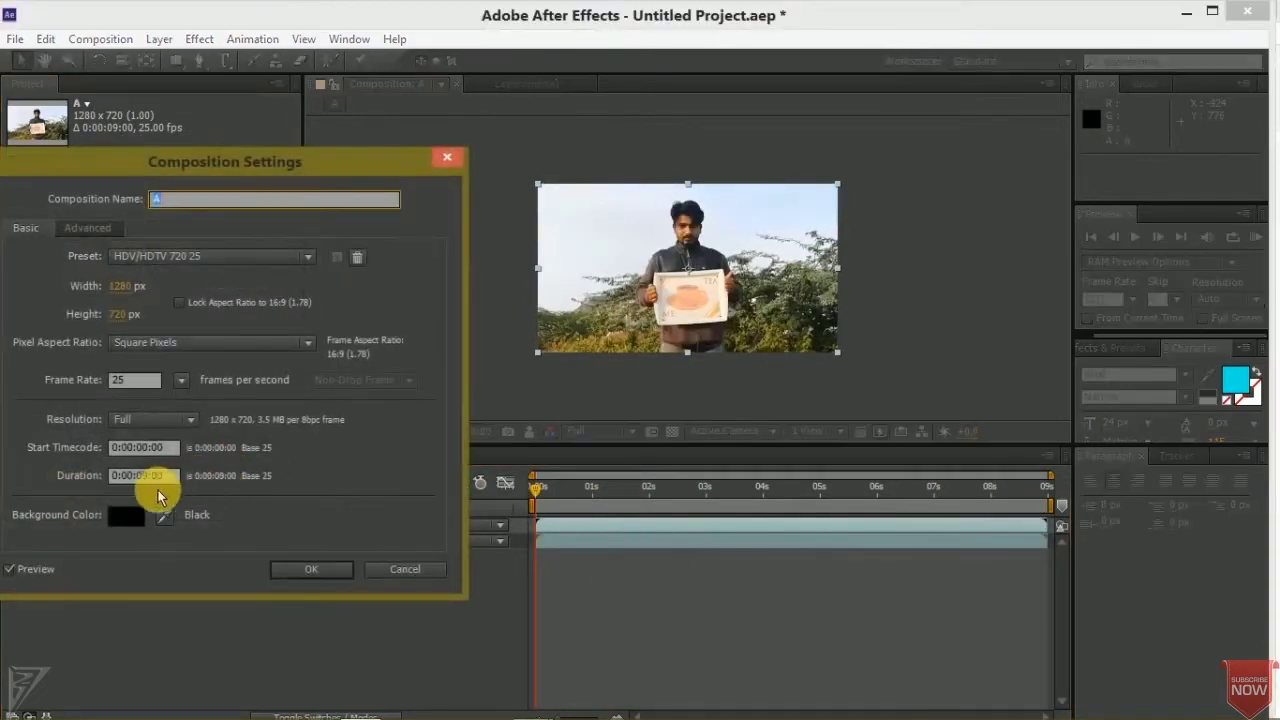
left_click(155, 490)
type("3")
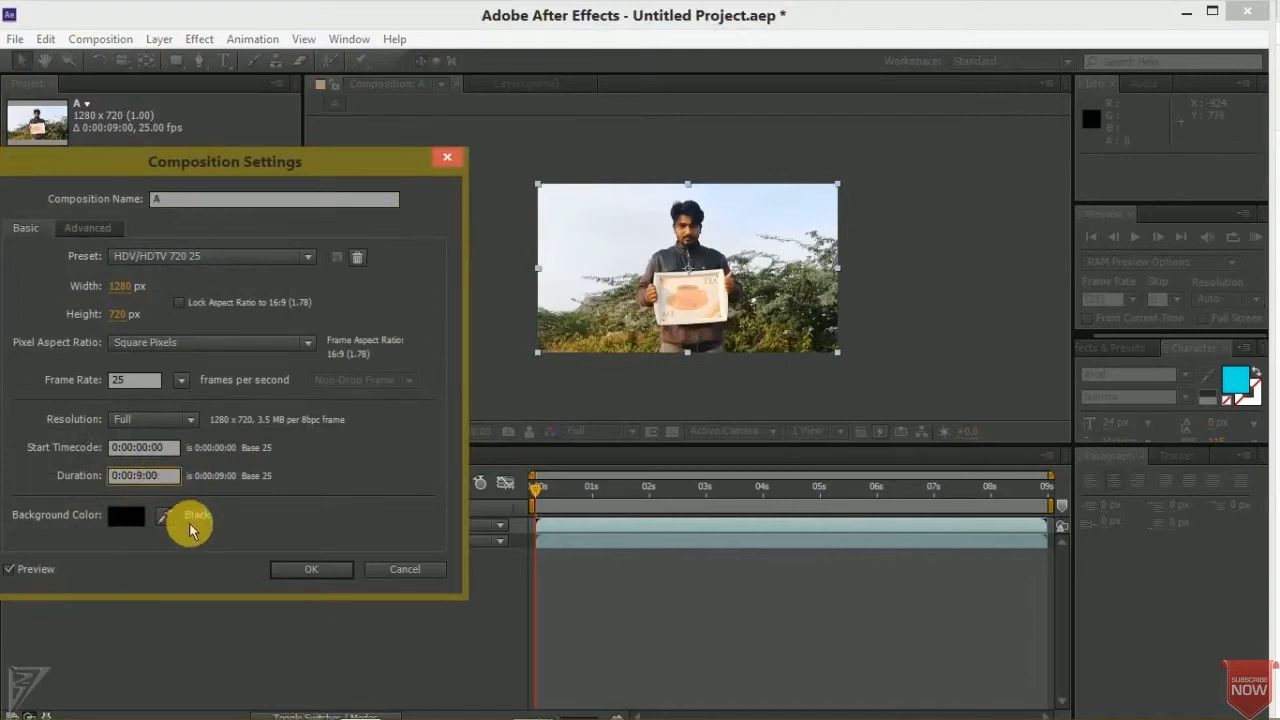
key("Return")
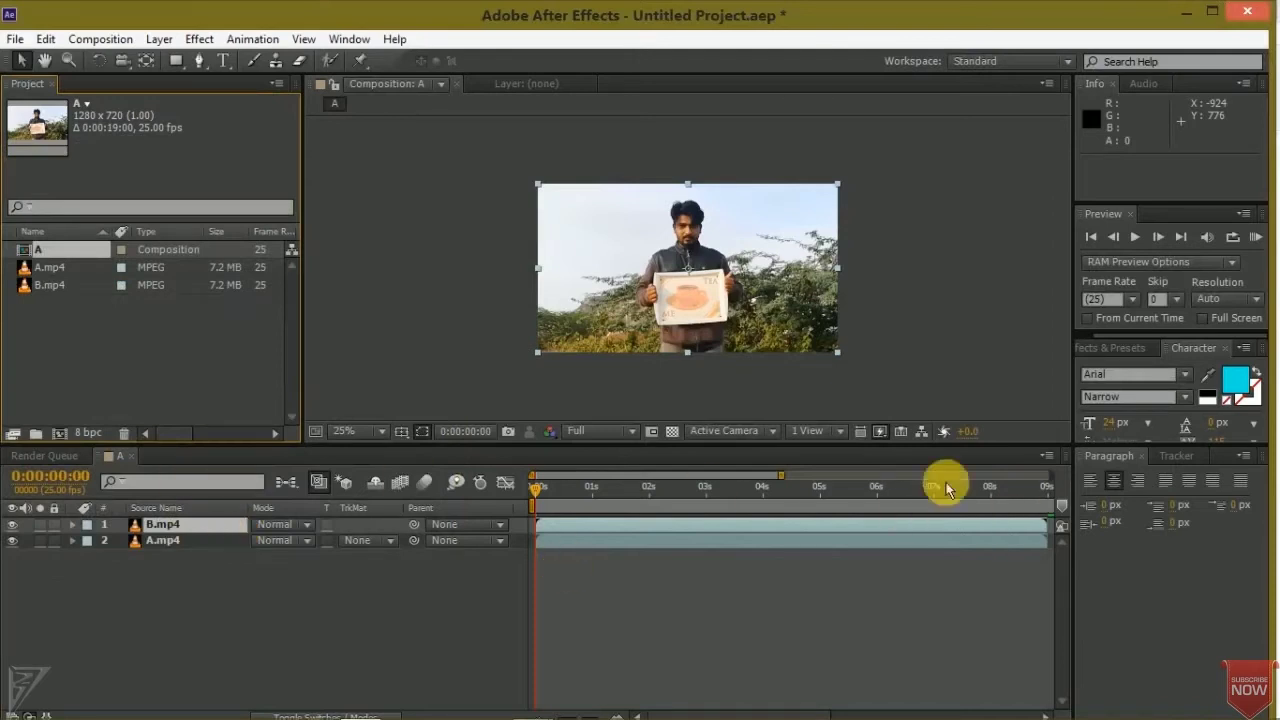
Step: Put B.mp4 on top starting at 0 seconds, with A.mp4 following from 0:00:09:20 to 0:00:18:19
left_click_drag(771, 476, 1060, 478)
left_click_drag(665, 522, 922, 535)
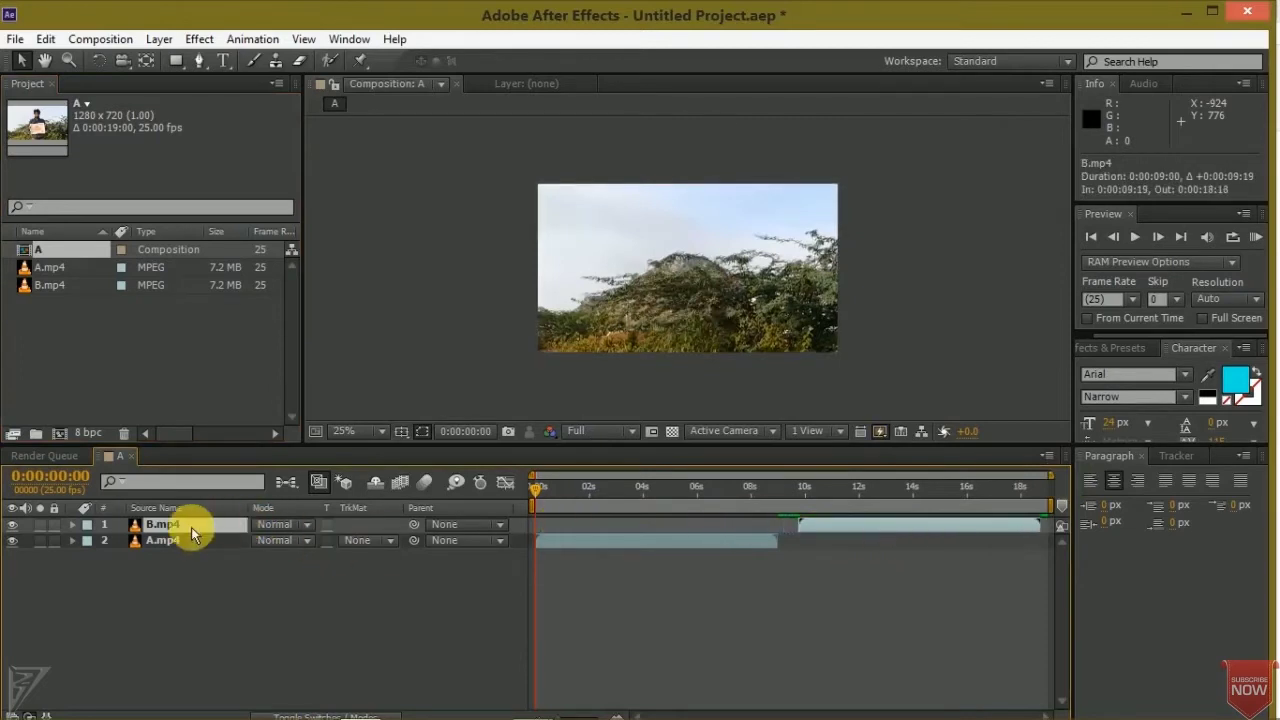
left_click(168, 538)
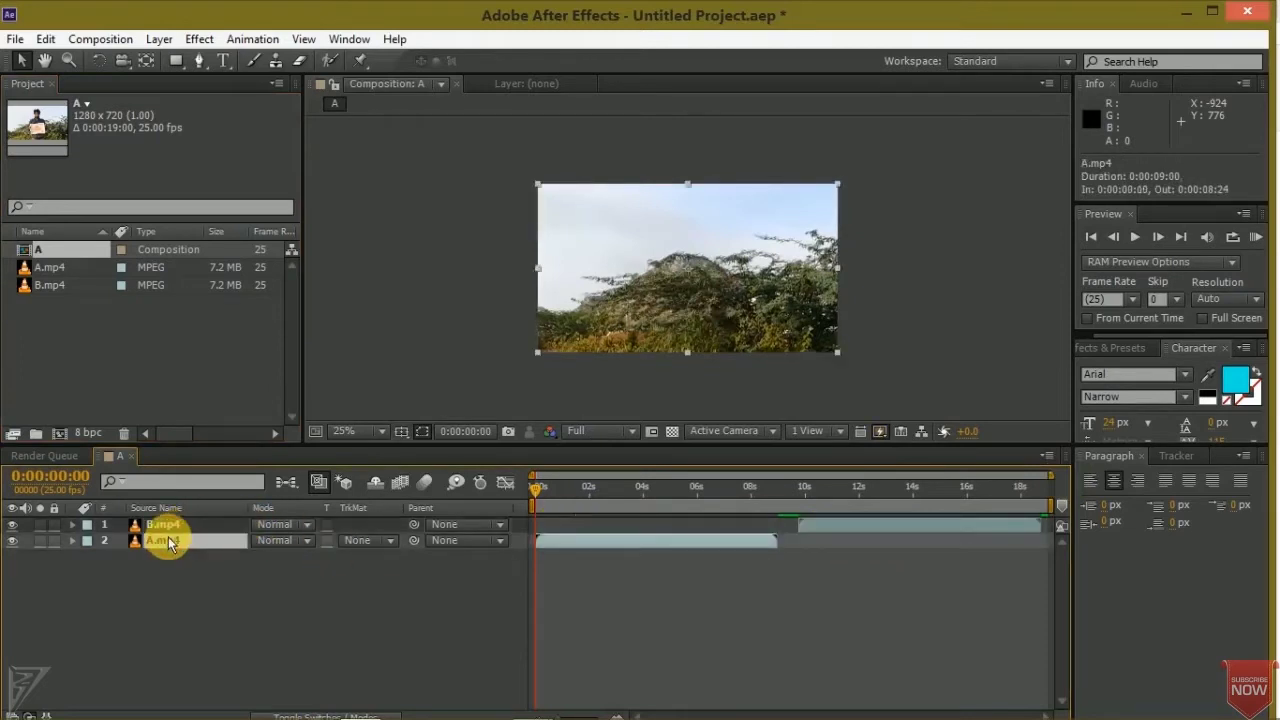
left_click_drag(168, 537, 169, 522)
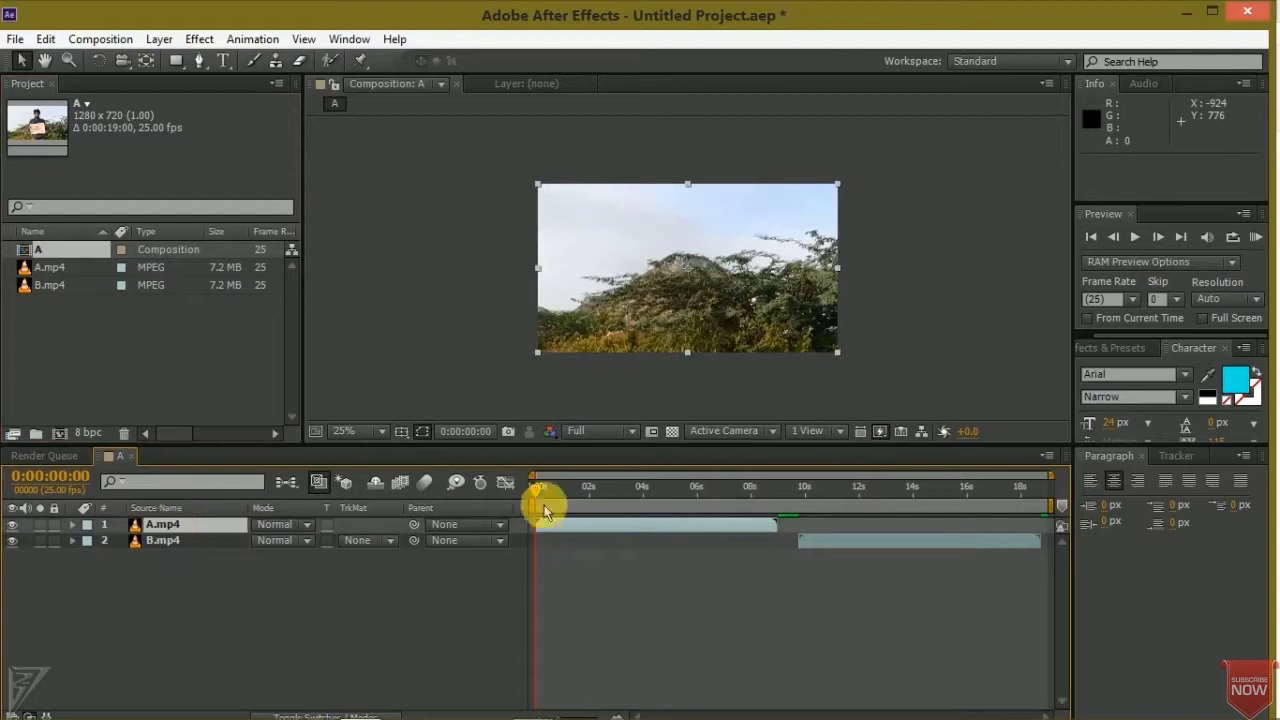
mouse_move(548, 492)
left_mouse_down()
mouse_move(562, 490)
mouse_move(500, 491)
left_mouse_up()
left_click_drag(157, 526, 157, 547)
mouse_move(814, 520)
left_mouse_down()
mouse_move(548, 518)
mouse_move(703, 535)
left_mouse_up()
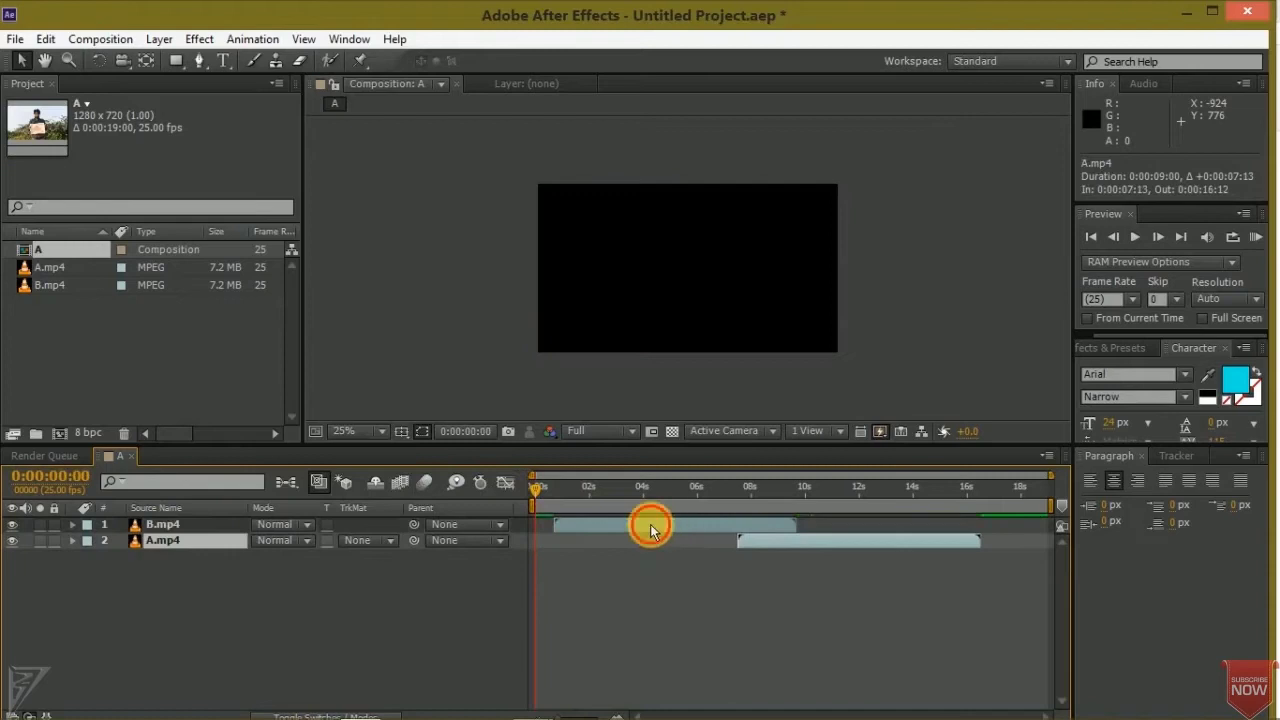
left_click(650, 527)
key("bracketleft")
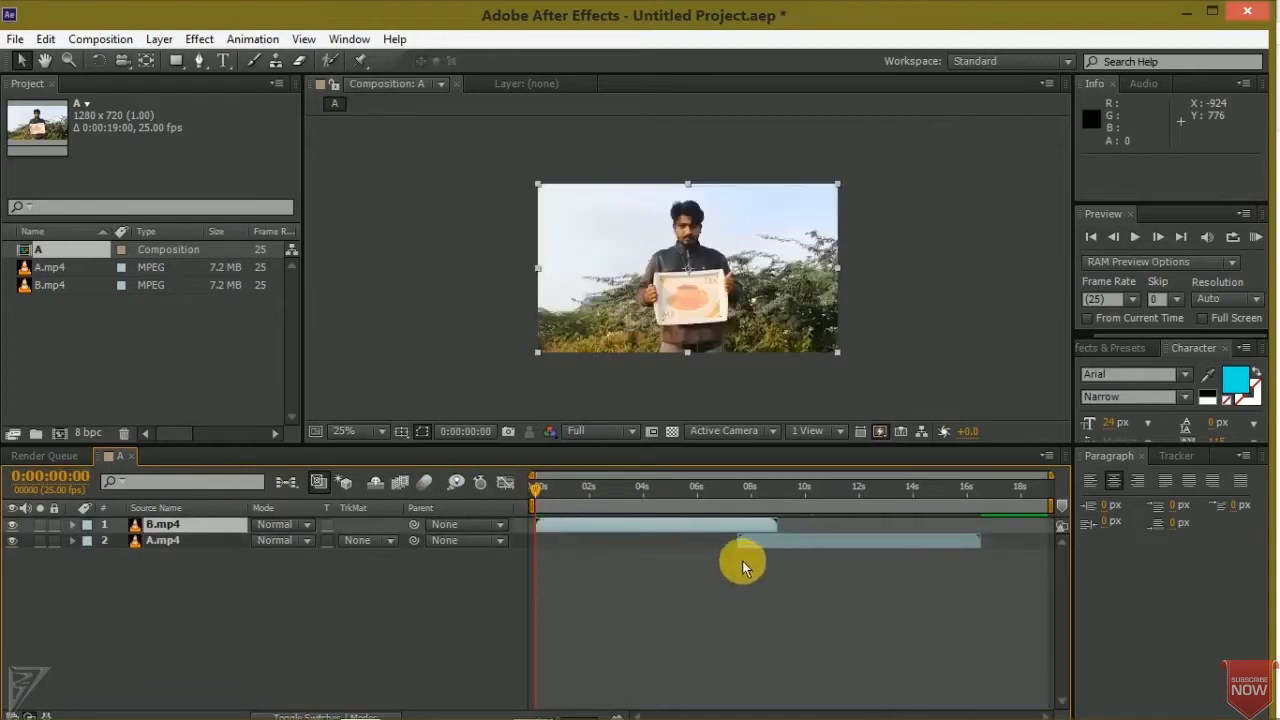
left_click_drag(770, 542, 833, 537)
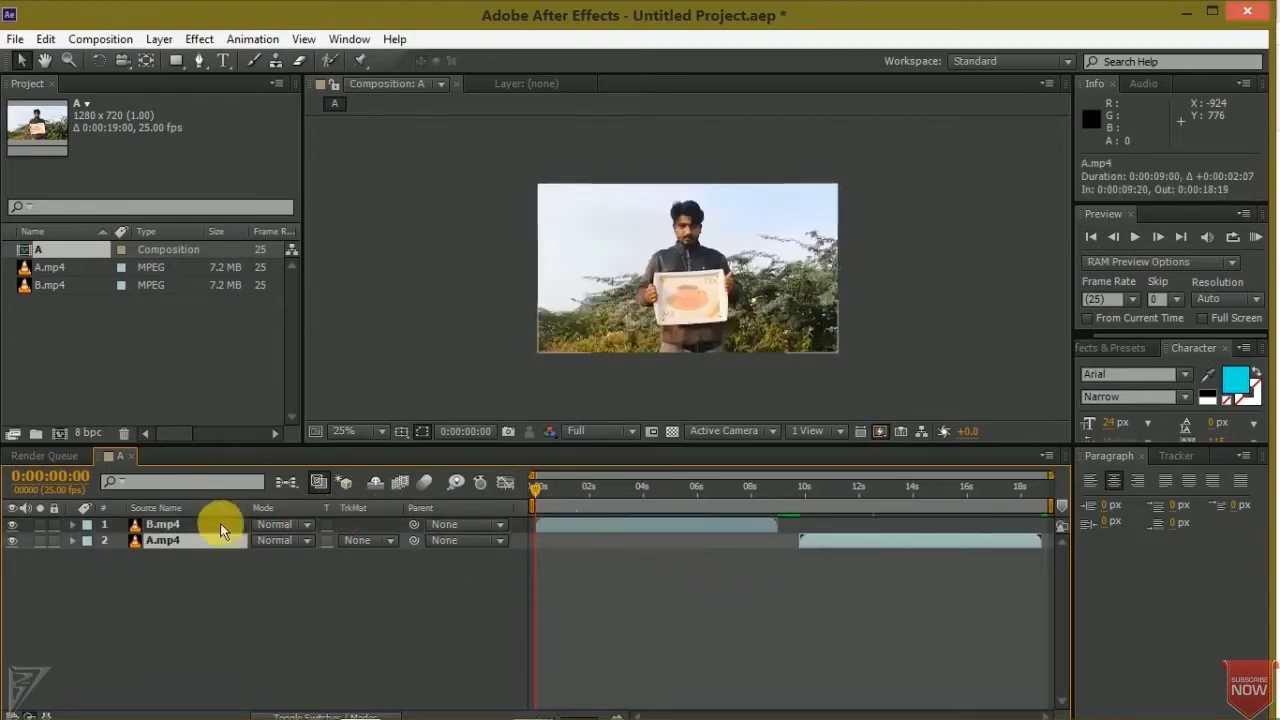
left_click(192, 525)
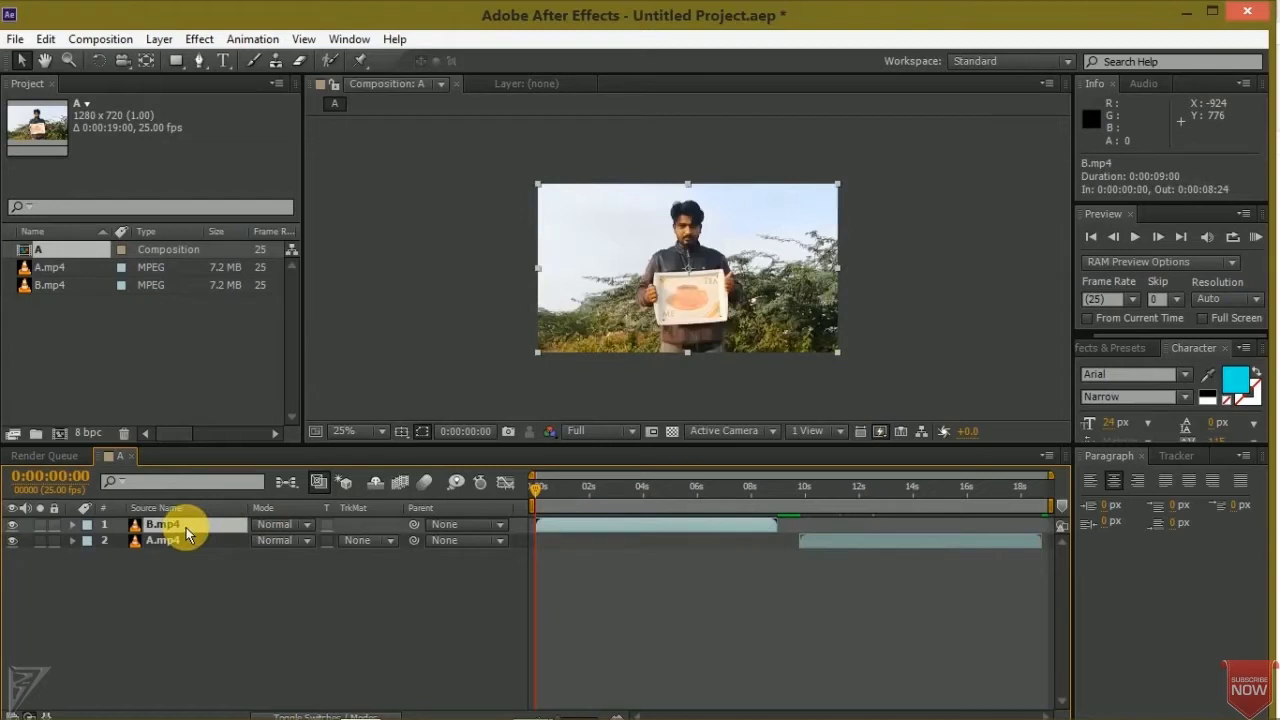
Step: Rename the B.mp4 layer to 'subject'
right_click(186, 527)
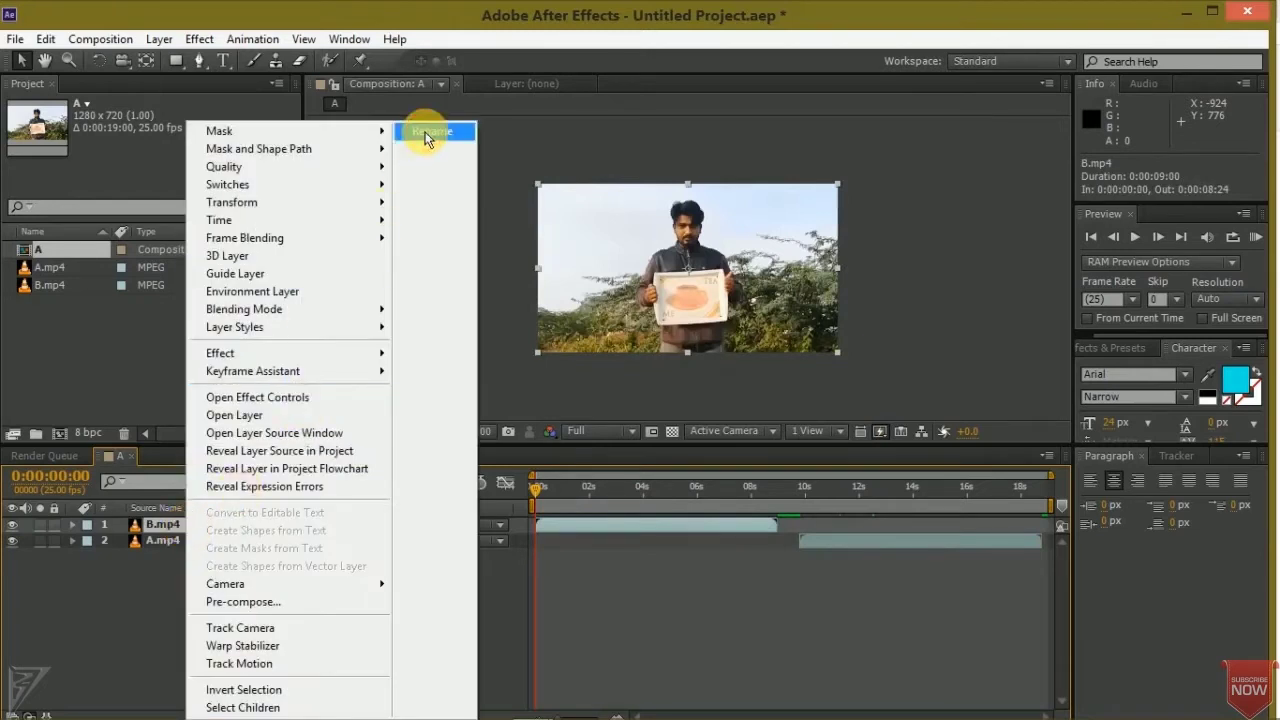
left_click(426, 133)
type("subject")
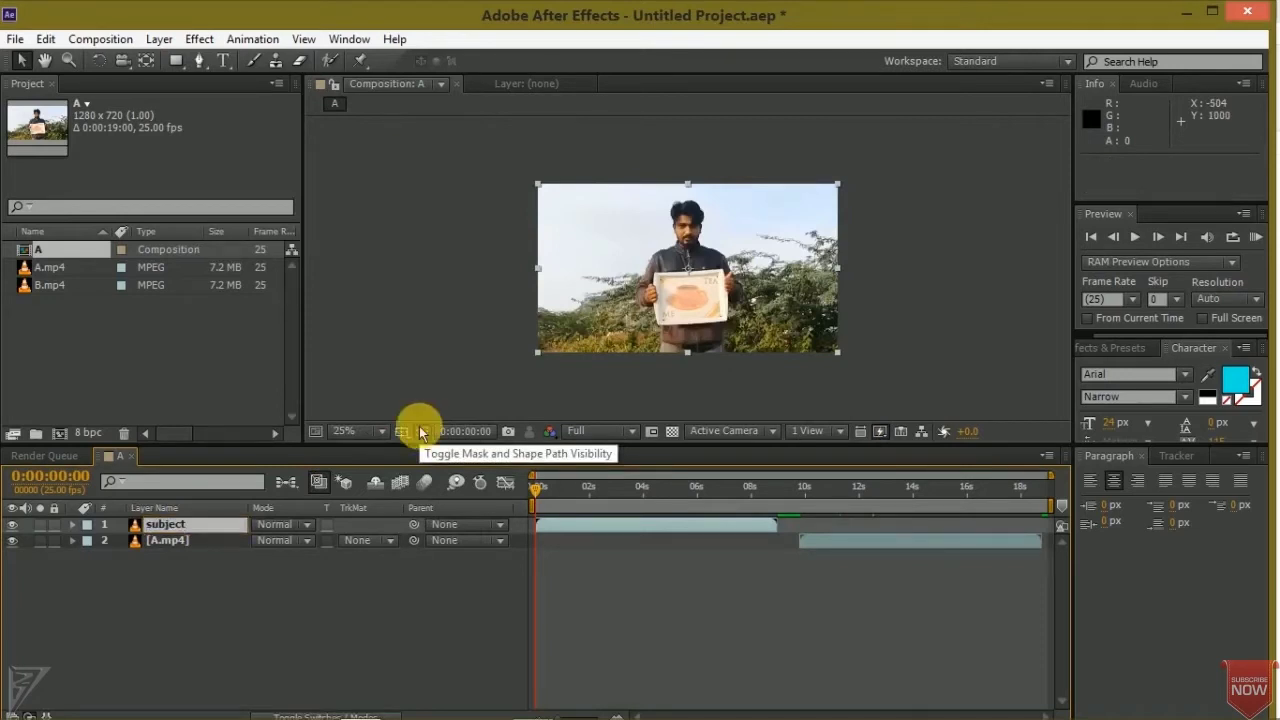
left_click(257, 678)
Step: Rename the A.mp4 layer to 'BG'
left_click(182, 541)
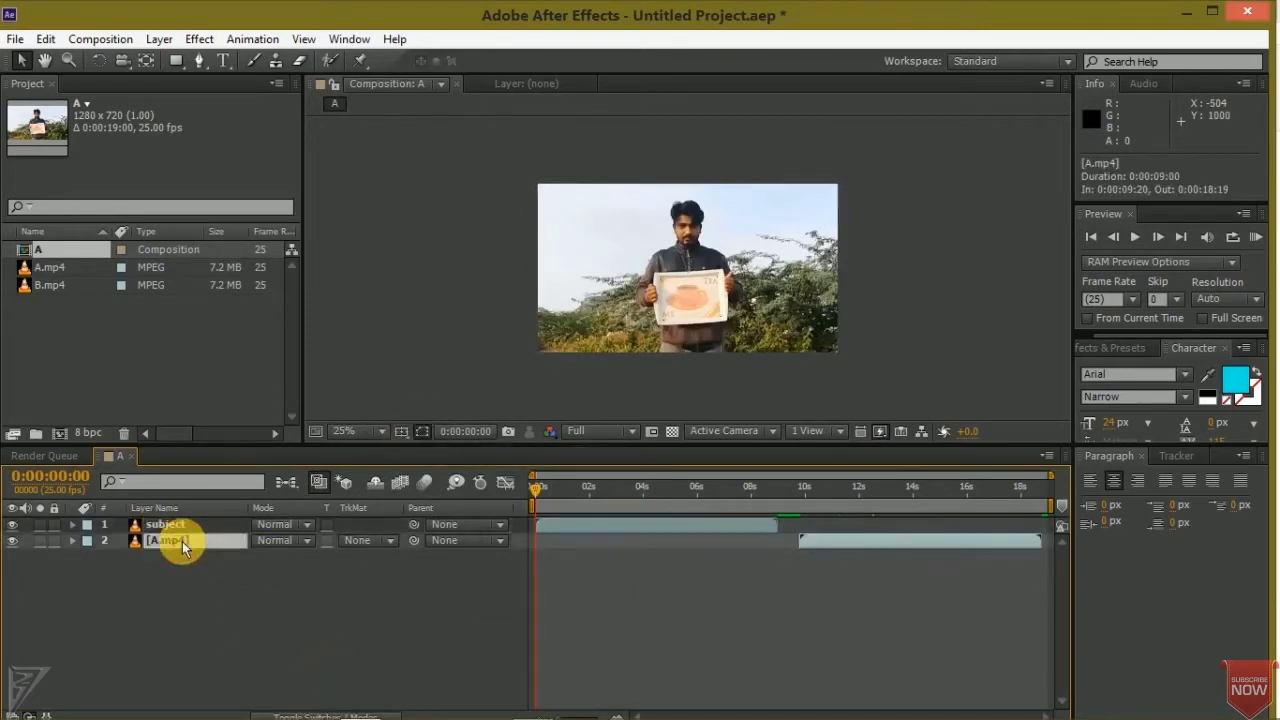
right_click(182, 541)
left_click(433, 134)
type("BG")
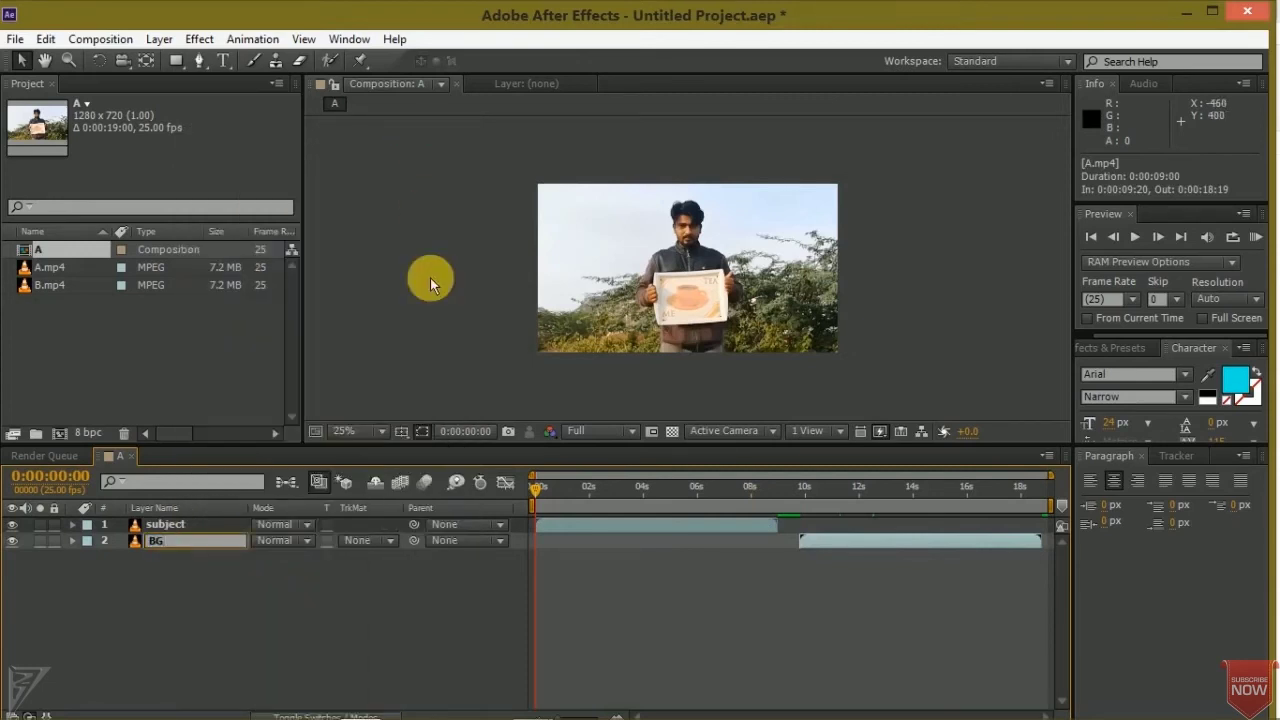
left_click(360, 647)
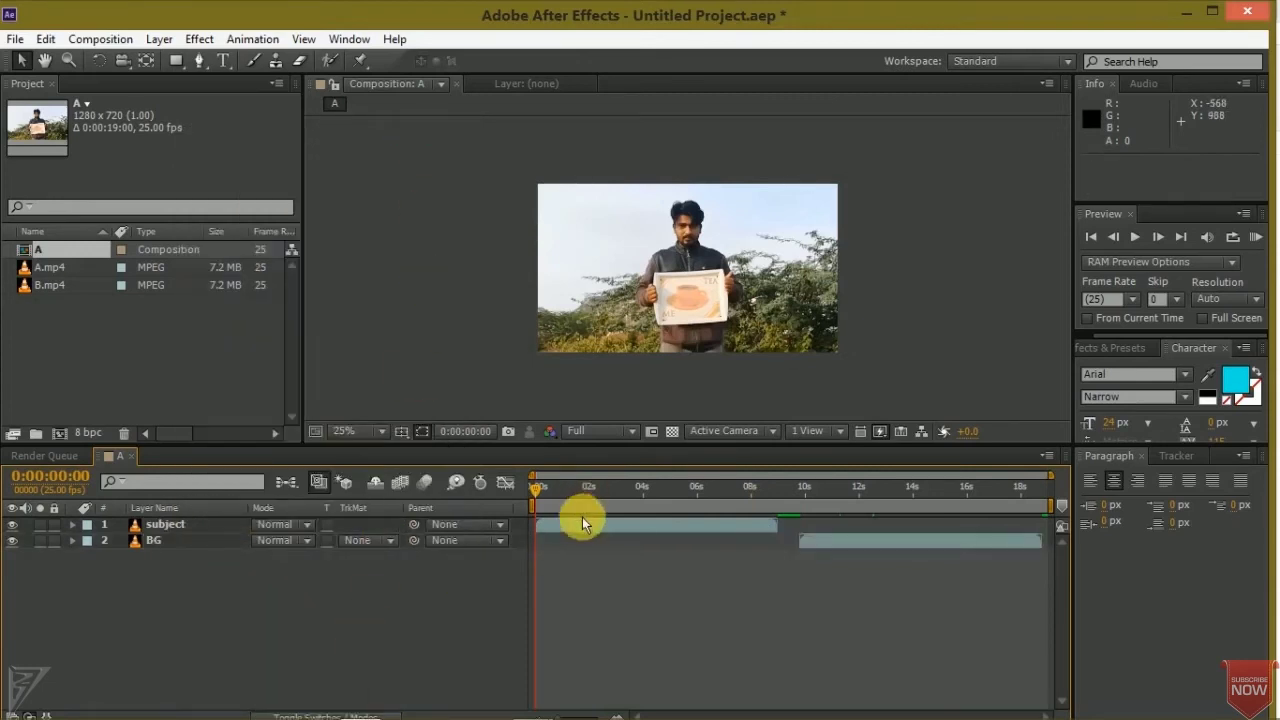
Step: Run a RAM preview of composition A, stop it, and enlarge the viewer
left_click(579, 530)
key("KP_0")
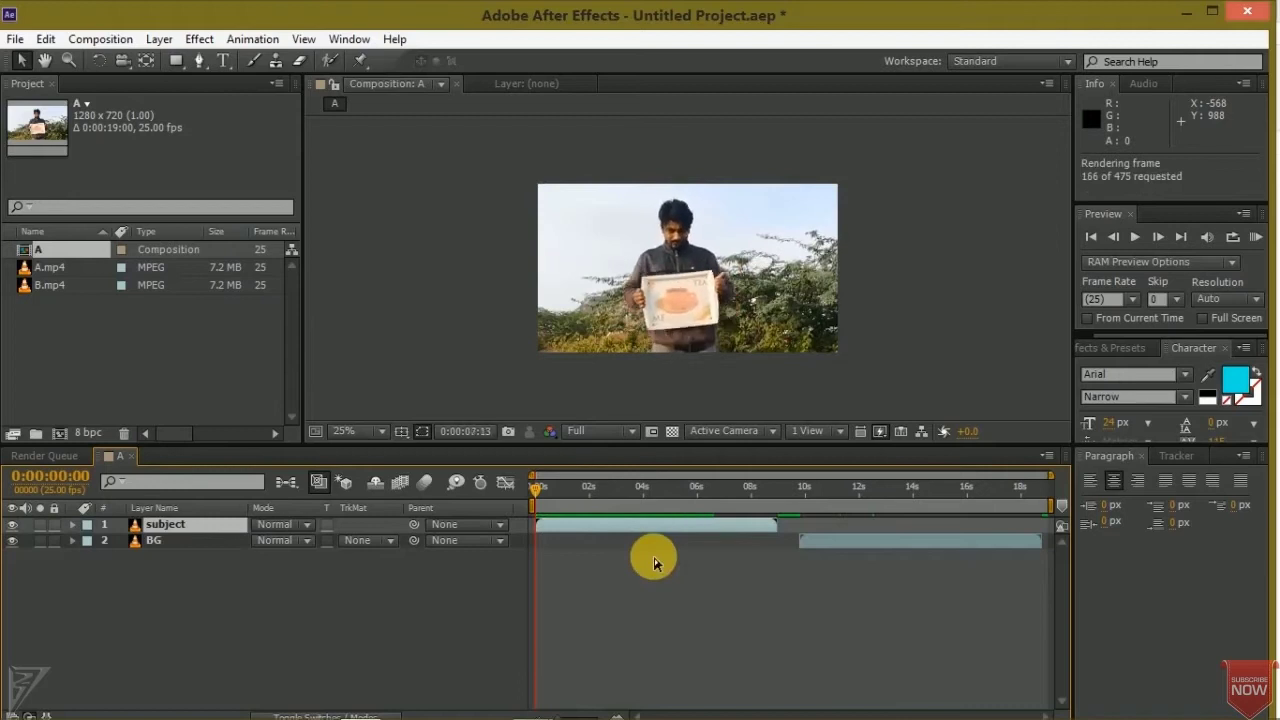
left_click(681, 529)
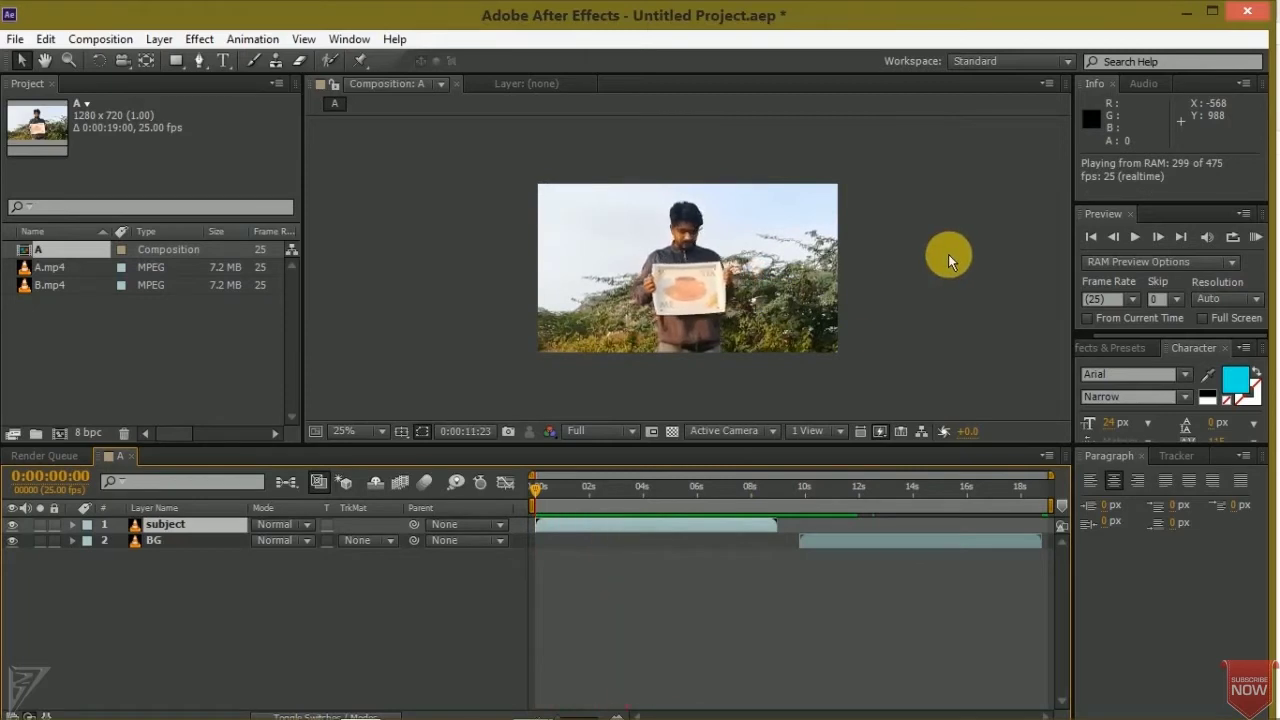
key("space")
key("period")
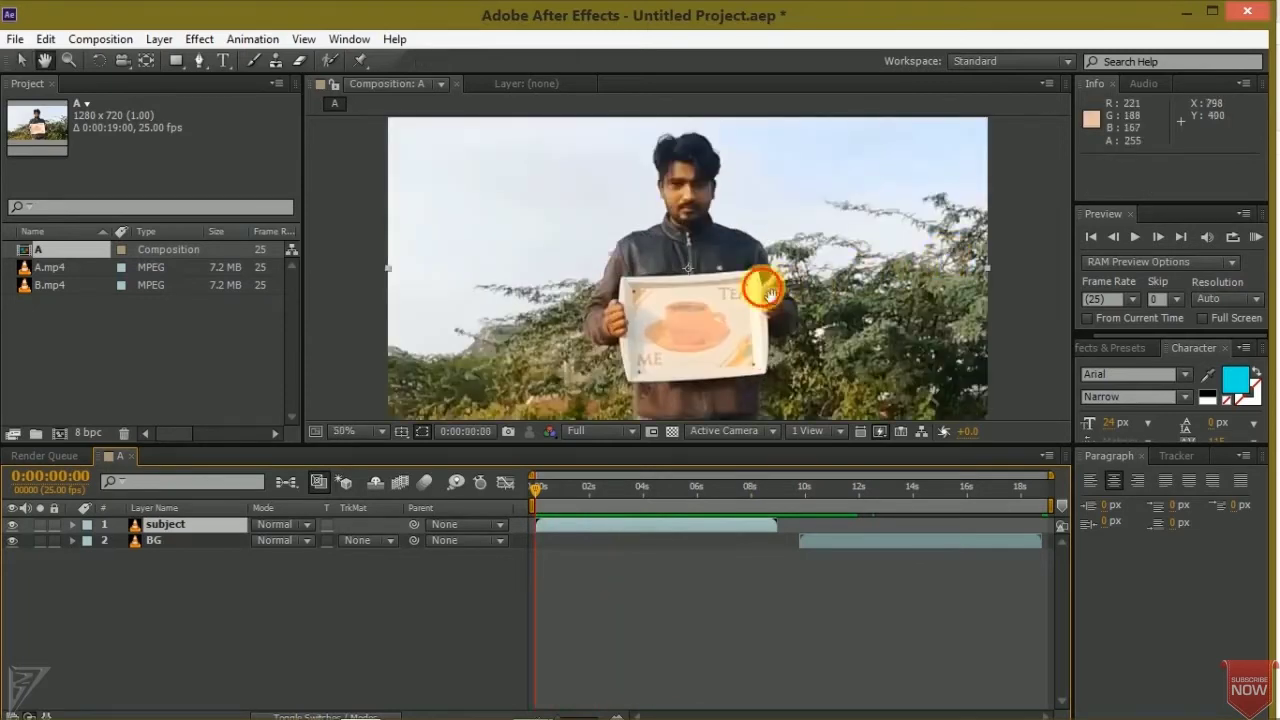
Step: Select the subject layer and frame the held sign in the viewer
left_click_drag(768, 290, 666, 246)
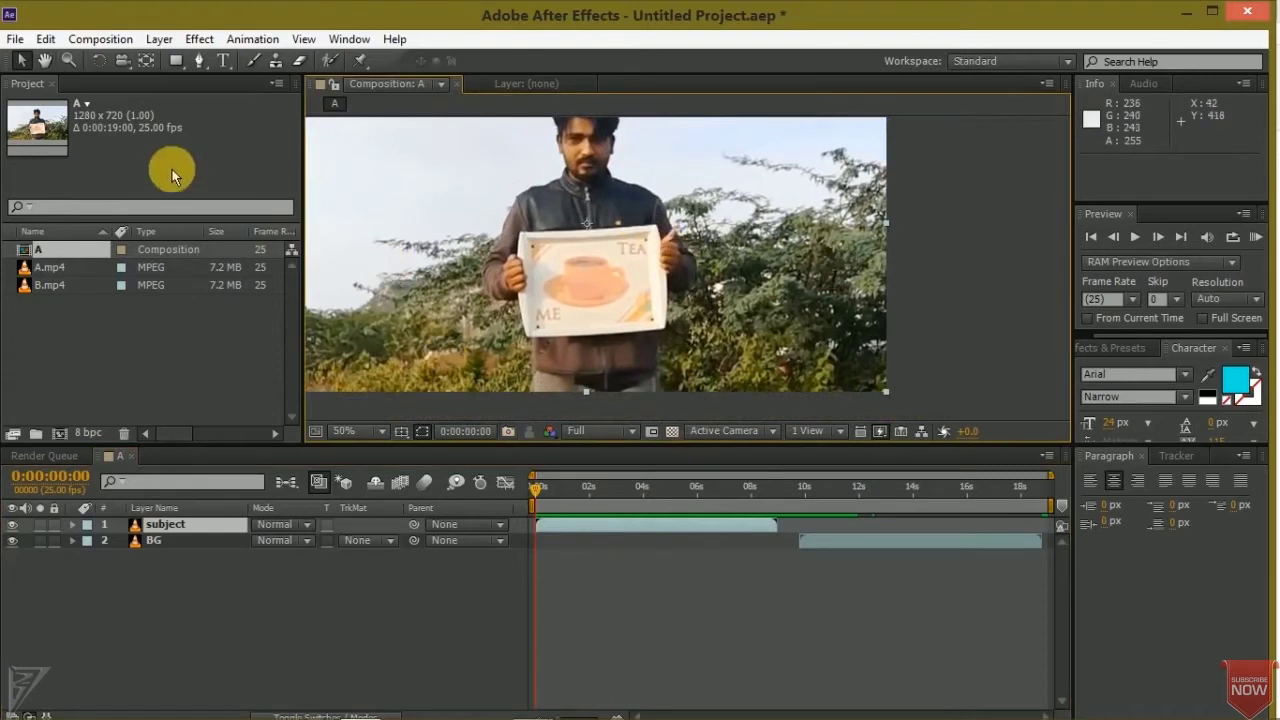
left_click(590, 528)
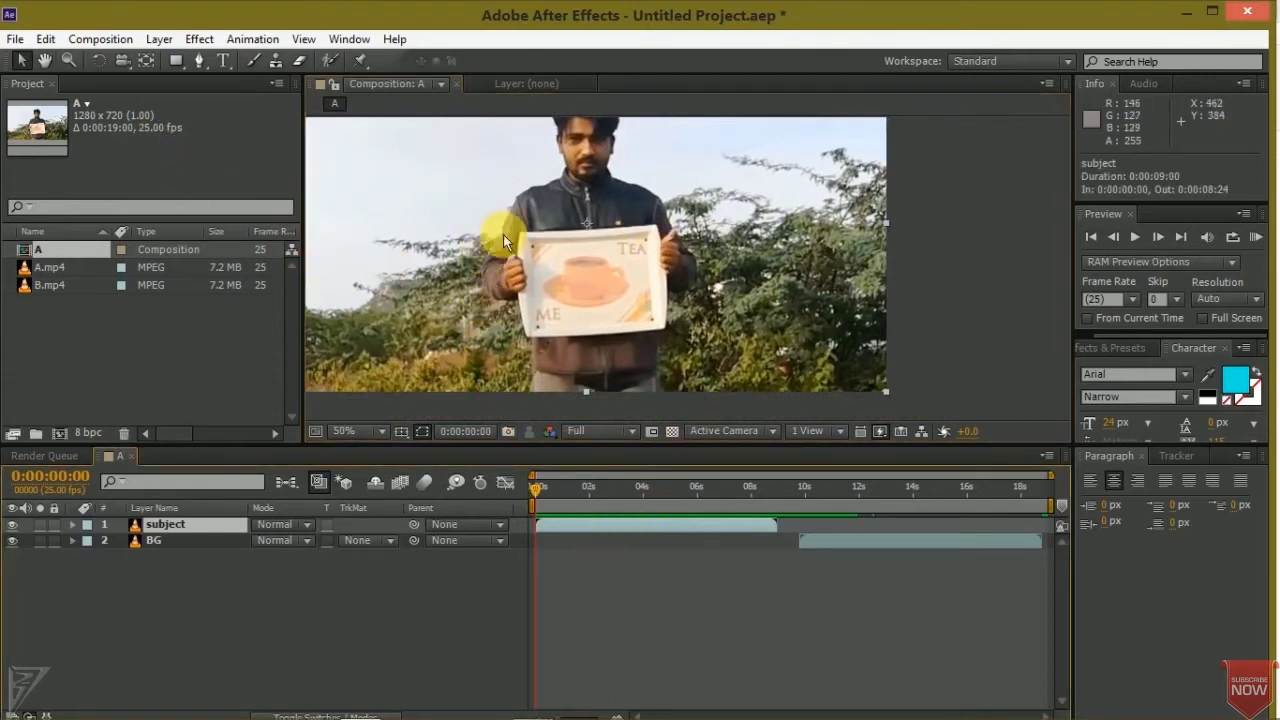
scroll(503, 234, "up", 2)
scroll(503, 234, "up", 2)
left_click_drag(680, 286, 470, 190)
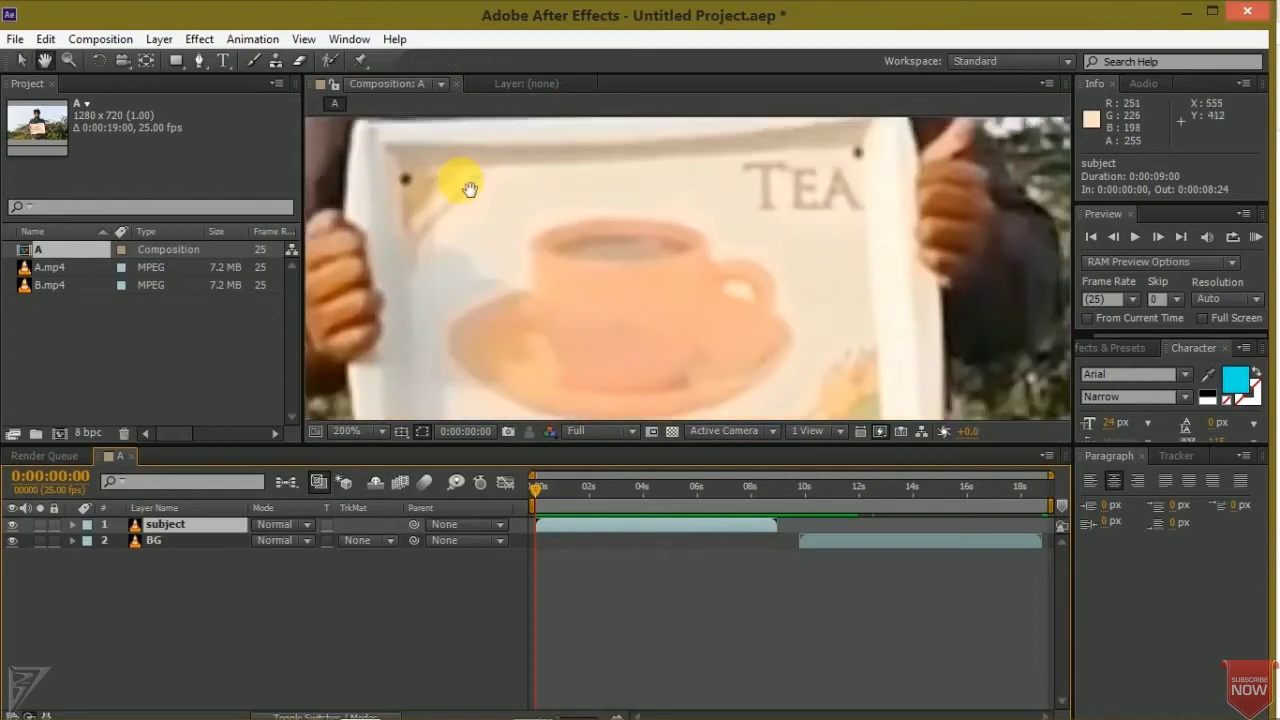
scroll(468, 188, "down", 1)
scroll(464, 186, "down", 1)
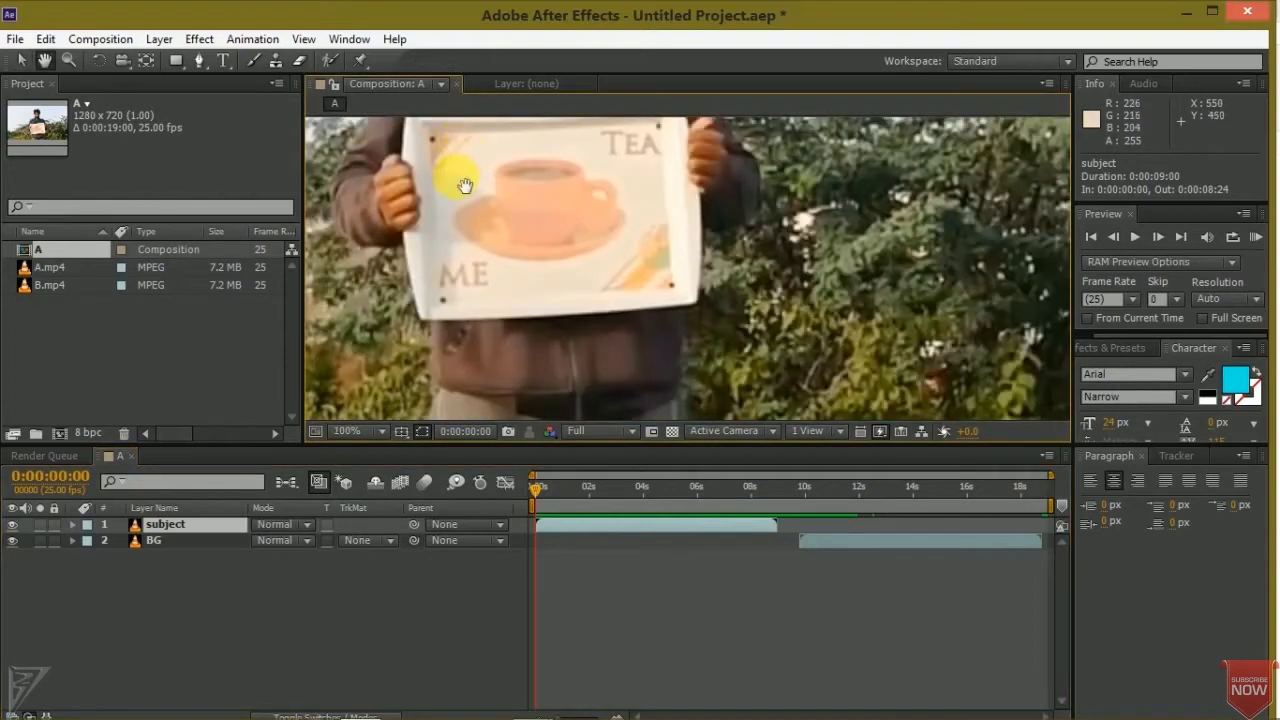
Step: Trace the sign's inner panel corners with the Pen tool and close the mask
left_click(199, 60)
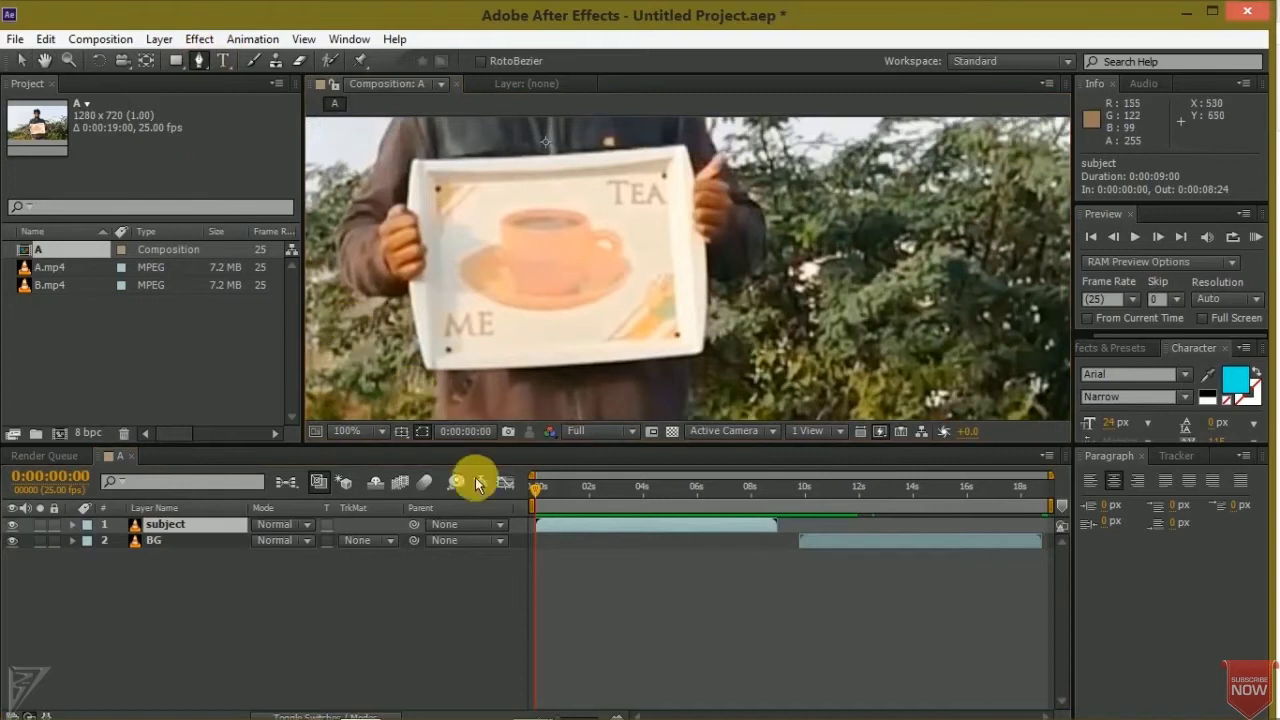
left_click(562, 521)
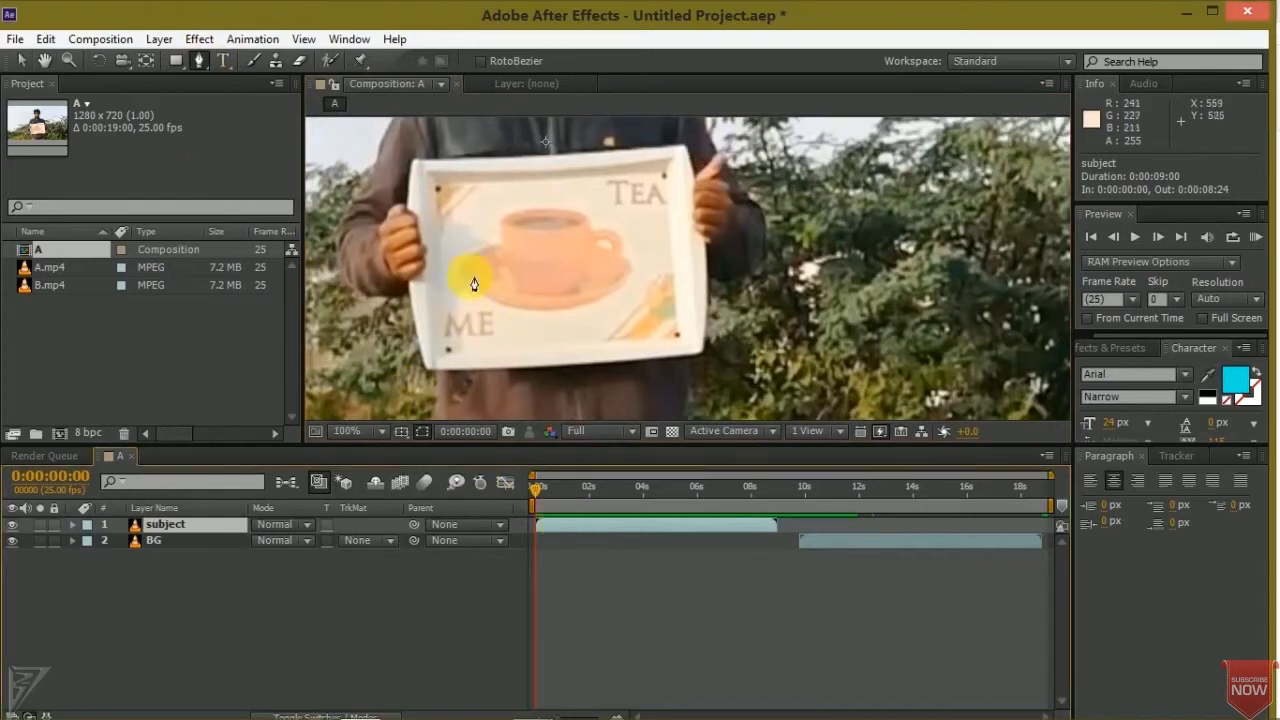
left_click(437, 185)
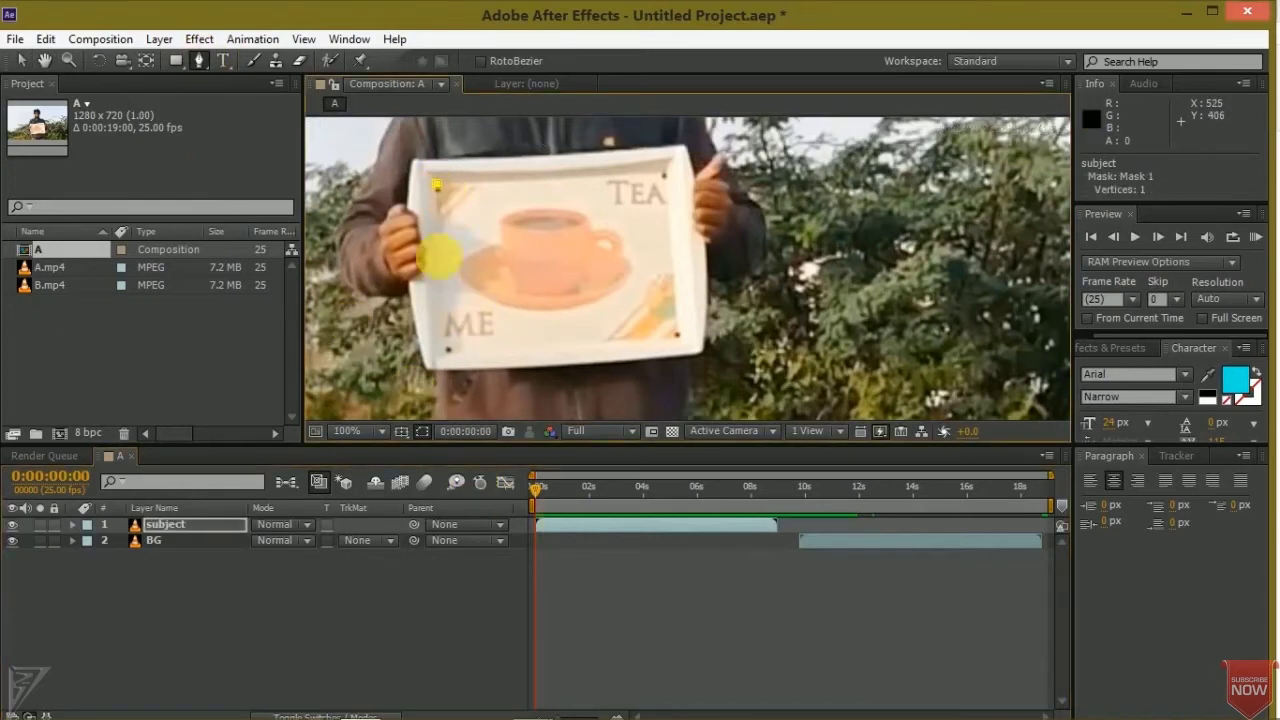
left_click(470, 302)
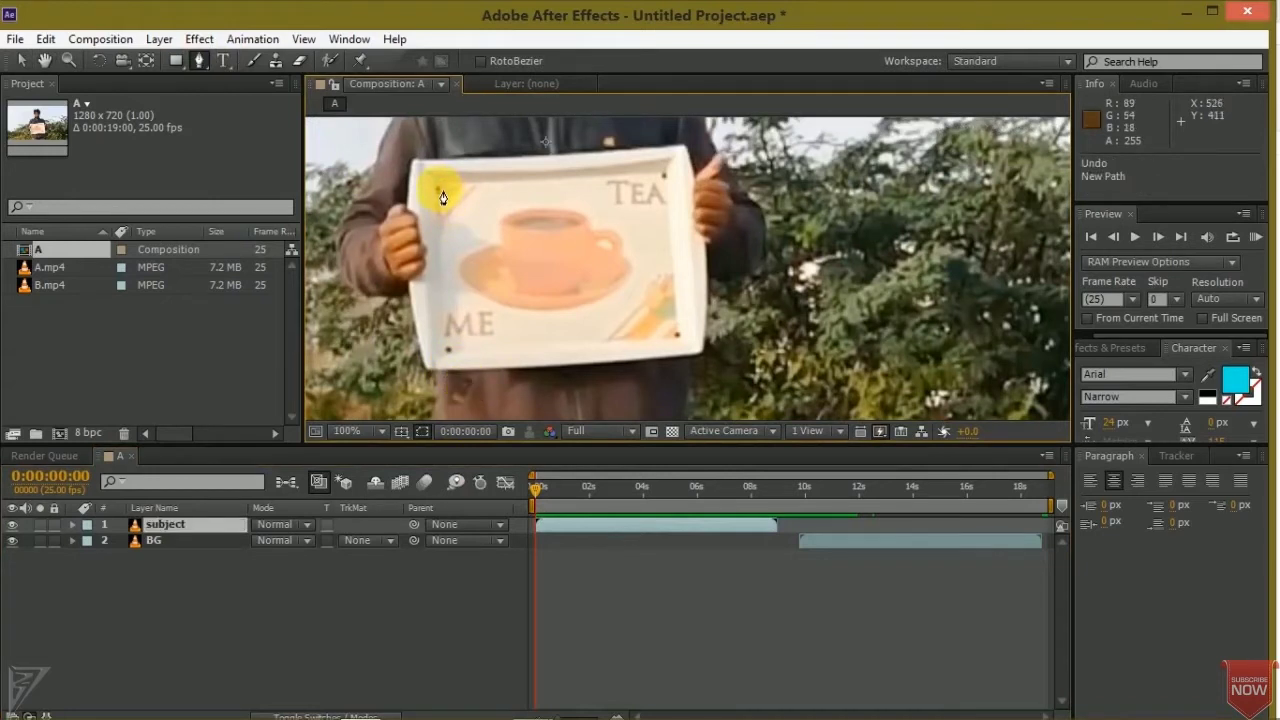
left_click(440, 192)
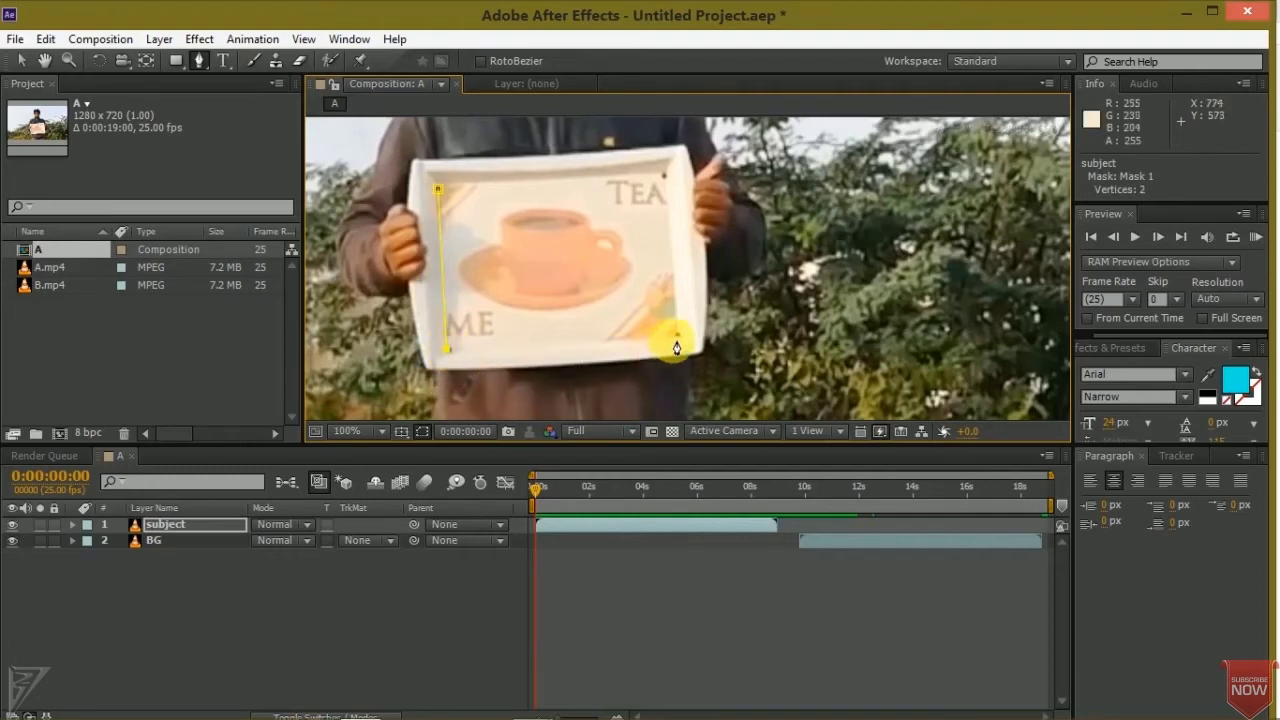
left_click(664, 175)
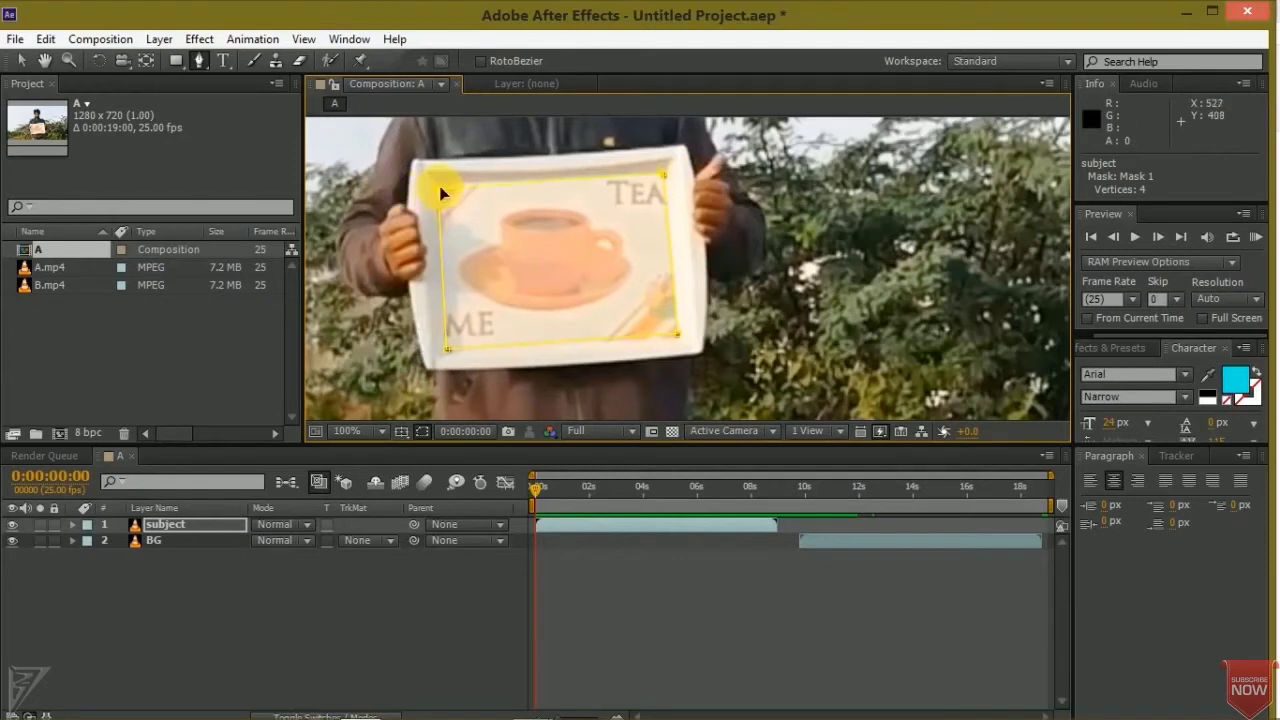
left_click(440, 190)
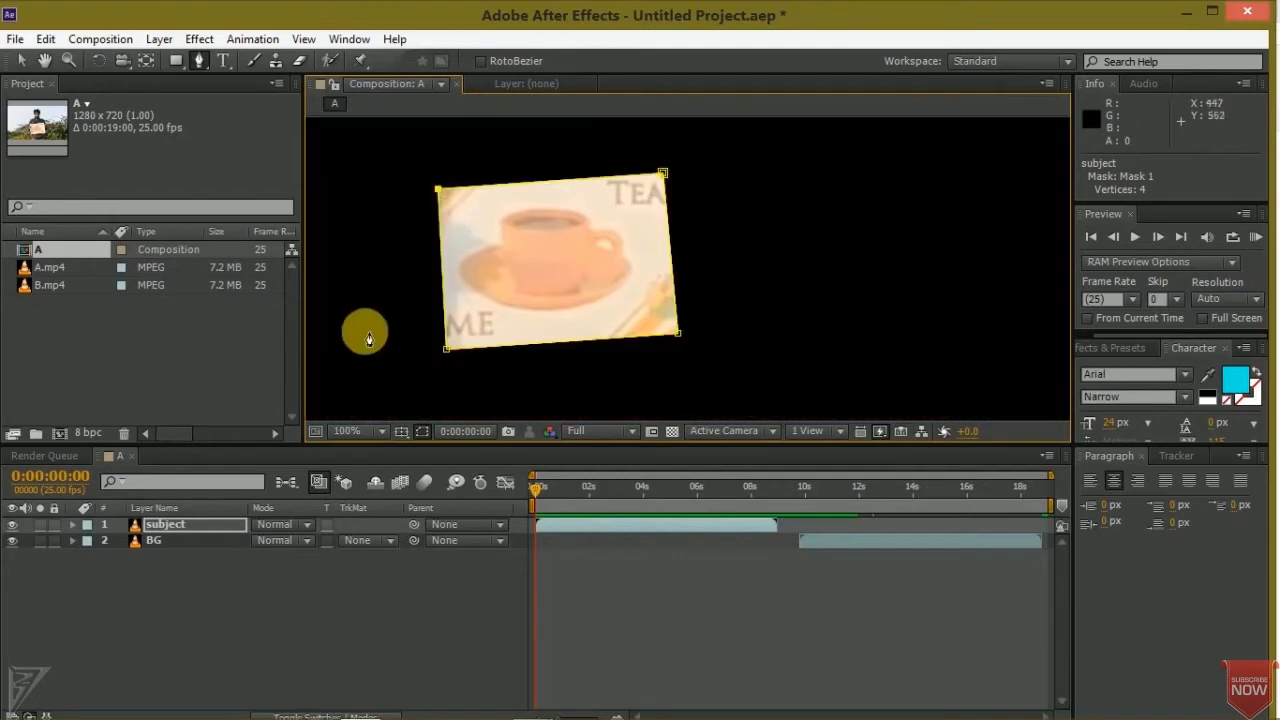
Step: Invert Mask 1 on the subject layer and set a Mask Path keyframe at 0:00:00:00
left_click(70, 528)
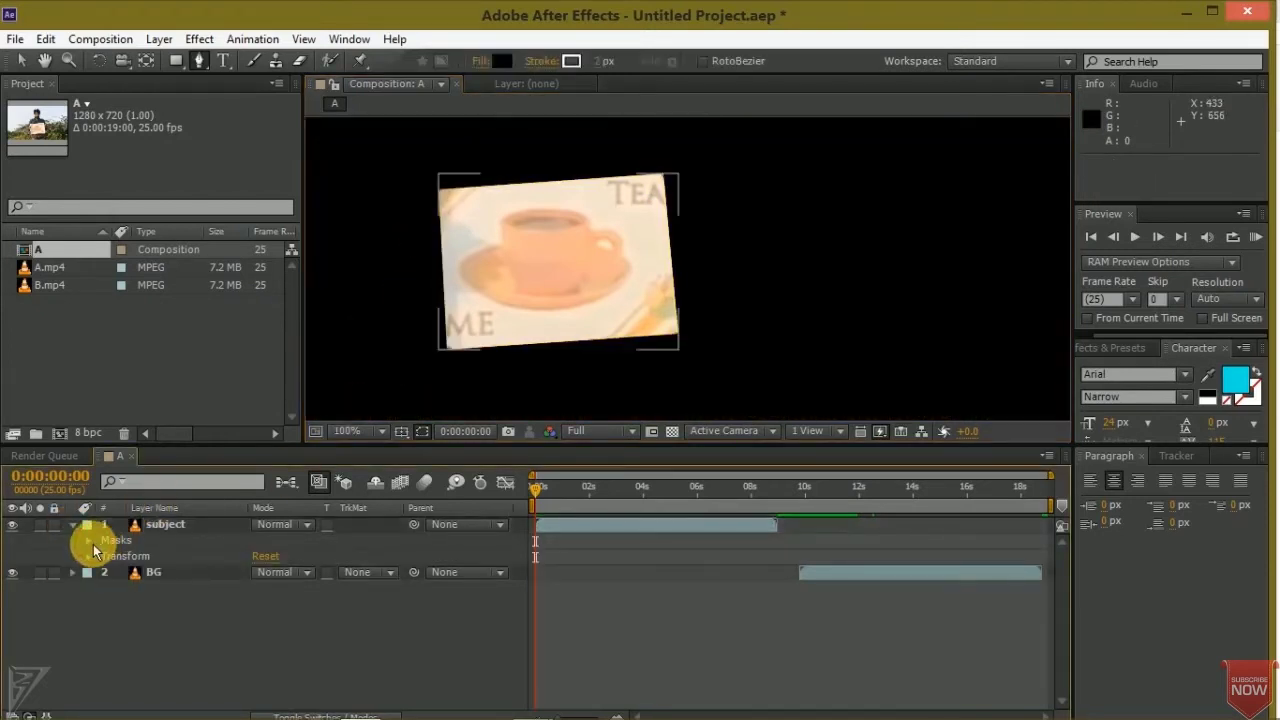
left_click(89, 541)
left_click(322, 557)
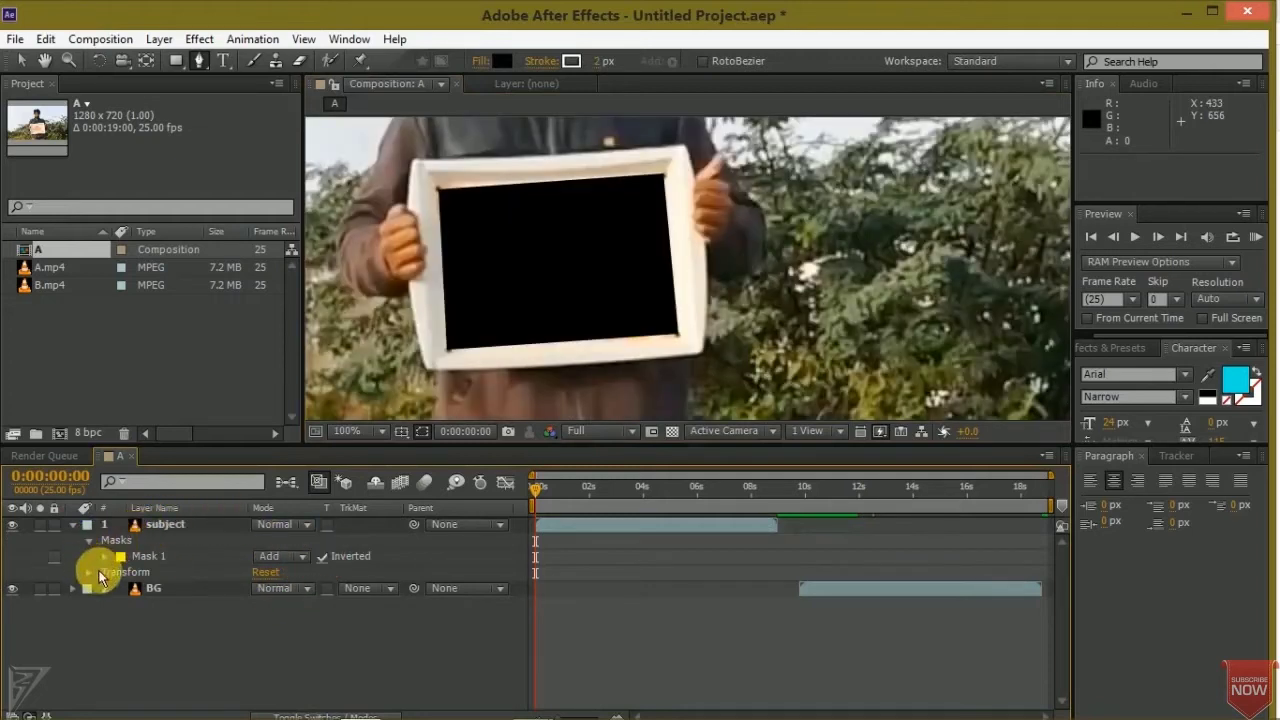
left_click(106, 557)
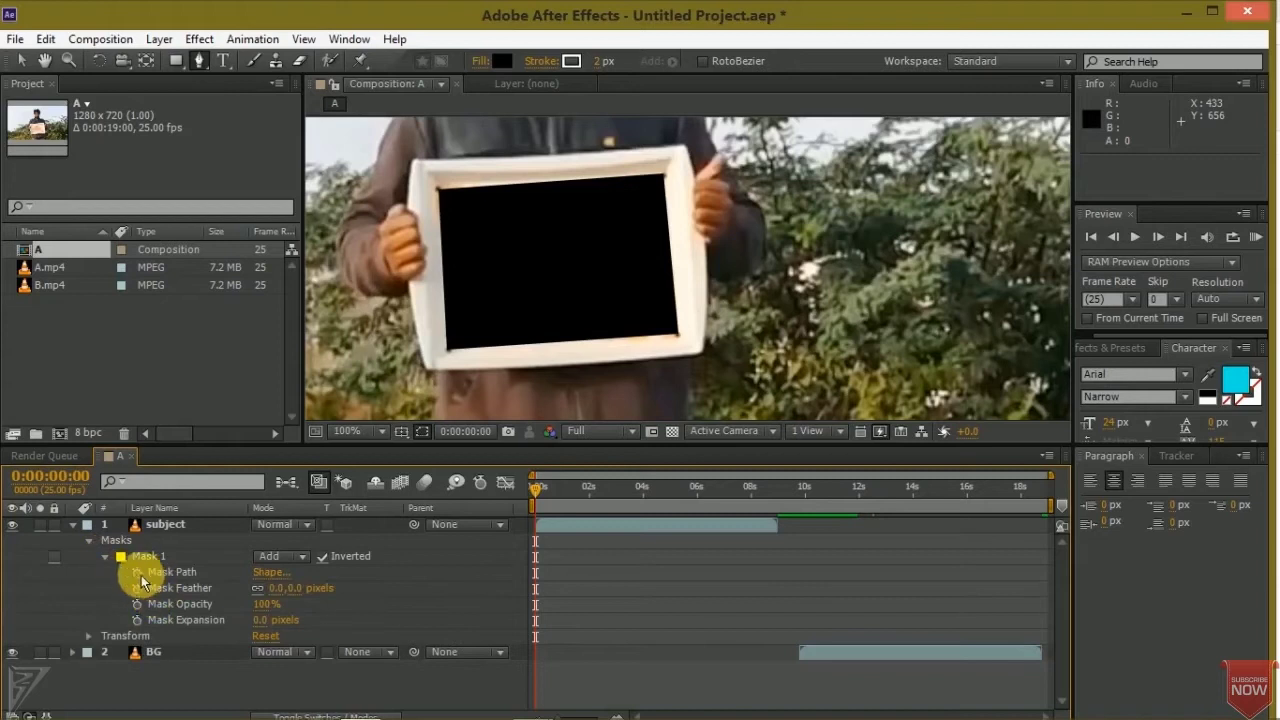
left_click(141, 576)
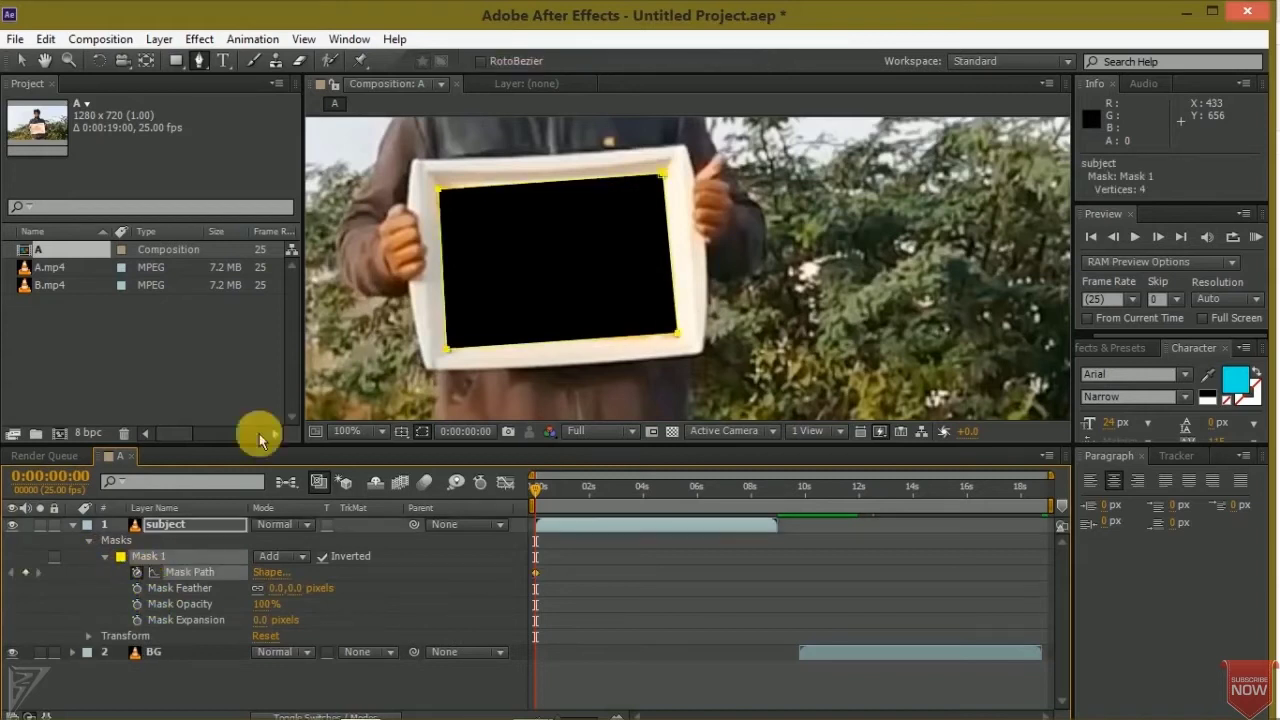
Step: Advance to 0:00:00:01 and zoom the viewer to 200% centred on the sign
left_click(580, 522)
left_click(1157, 236)
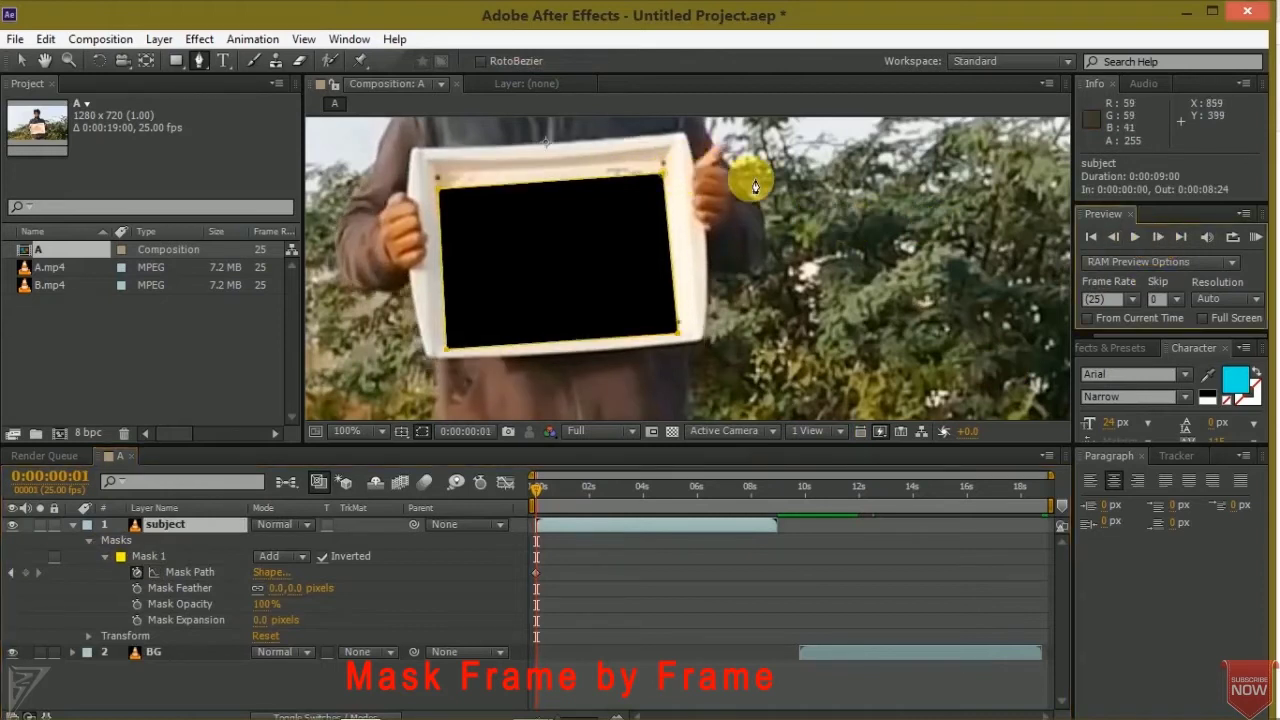
scroll(702, 167, "up", 1)
mouse_move(726, 177)
left_mouse_down()
mouse_move(793, 303)
mouse_move(914, 254)
mouse_move(844, 231)
left_mouse_up()
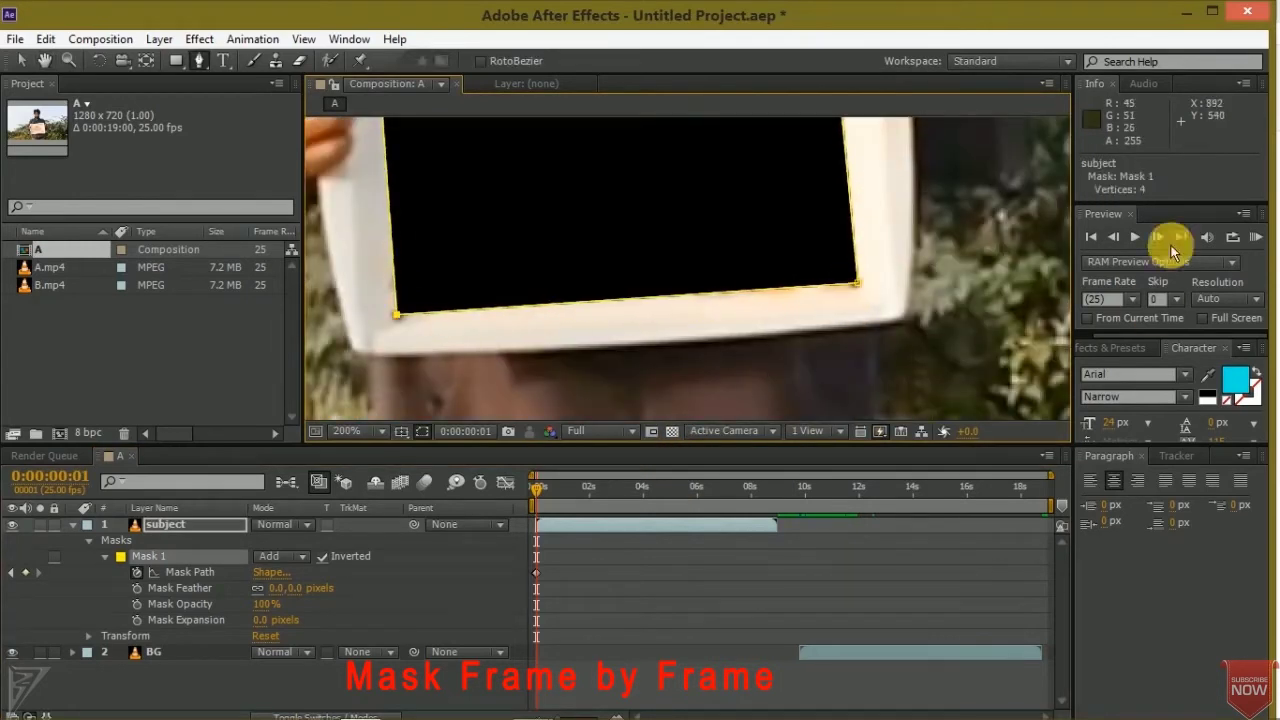
Step: Step forward one frame at a time, dragging mask corners onto the sign panel's corners
left_click(1157, 237)
key("Page_Down")
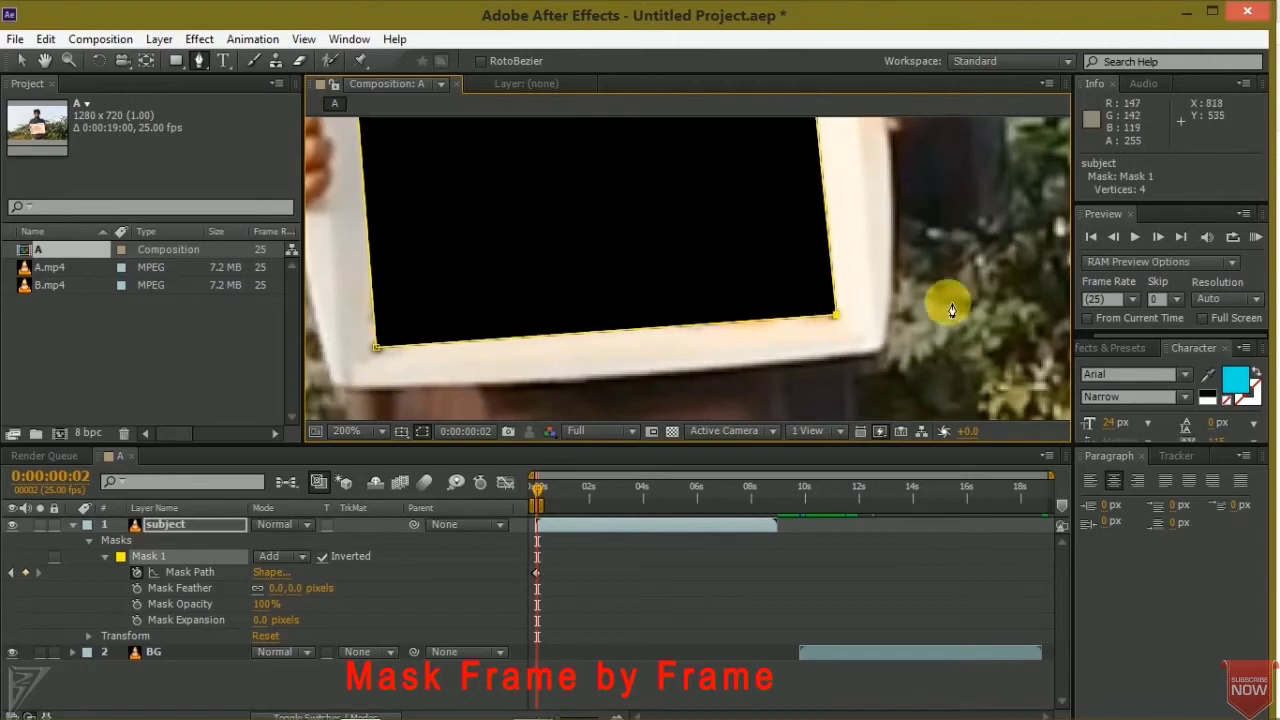
left_click_drag(394, 300, 436, 368)
left_click_drag(891, 341, 891, 334)
key("Page_Down")
left_click_drag(886, 200, 886, 204)
key("Page_Down")
mouse_move(451, 371)
left_mouse_down()
mouse_move(434, 344)
mouse_move(443, 286)
left_mouse_up()
key("Page_Down")
key("Page_Down")
left_click_drag(829, 245, 829, 237)
key("Page_Down")
key("Page_Down")
key("Page_Down")
key("Page_Down")
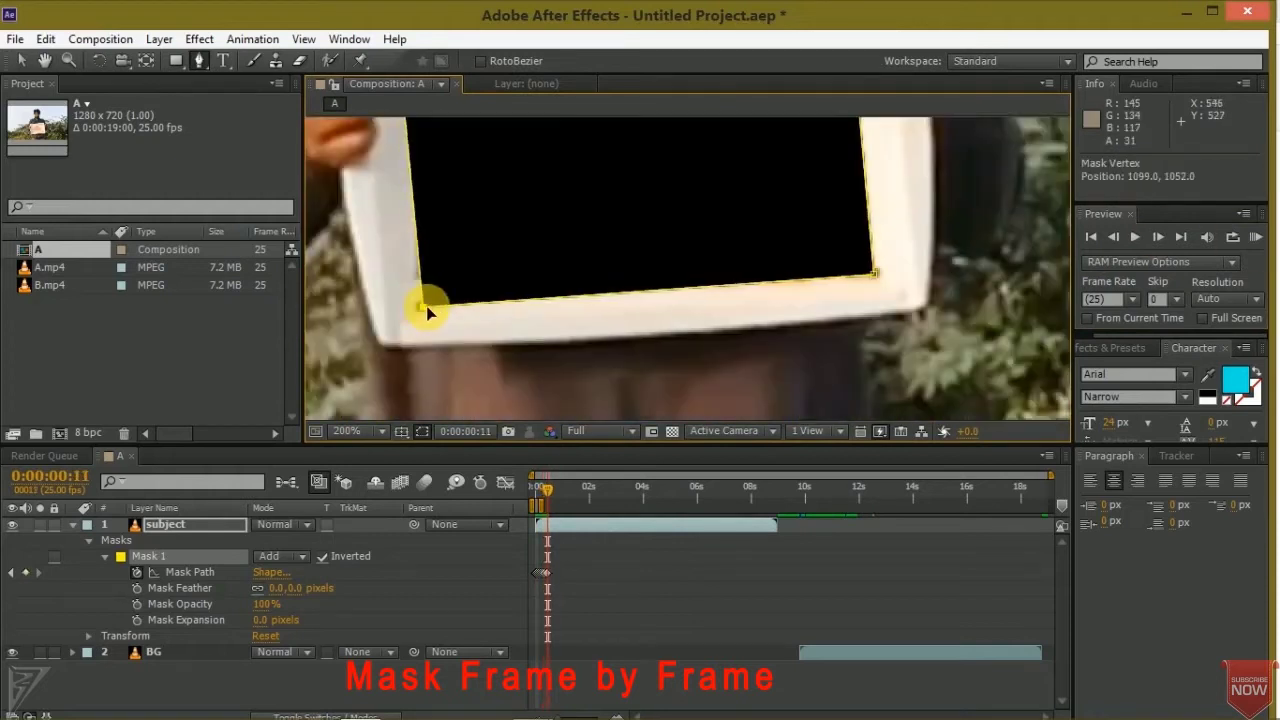
left_click_drag(423, 306, 400, 329)
key("Page_Down")
key("Page_Down")
key("Page_Down")
left_click_drag(829, 330, 836, 337)
key("Page_Down")
key("Page_Down")
left_click_drag(414, 329, 463, 294)
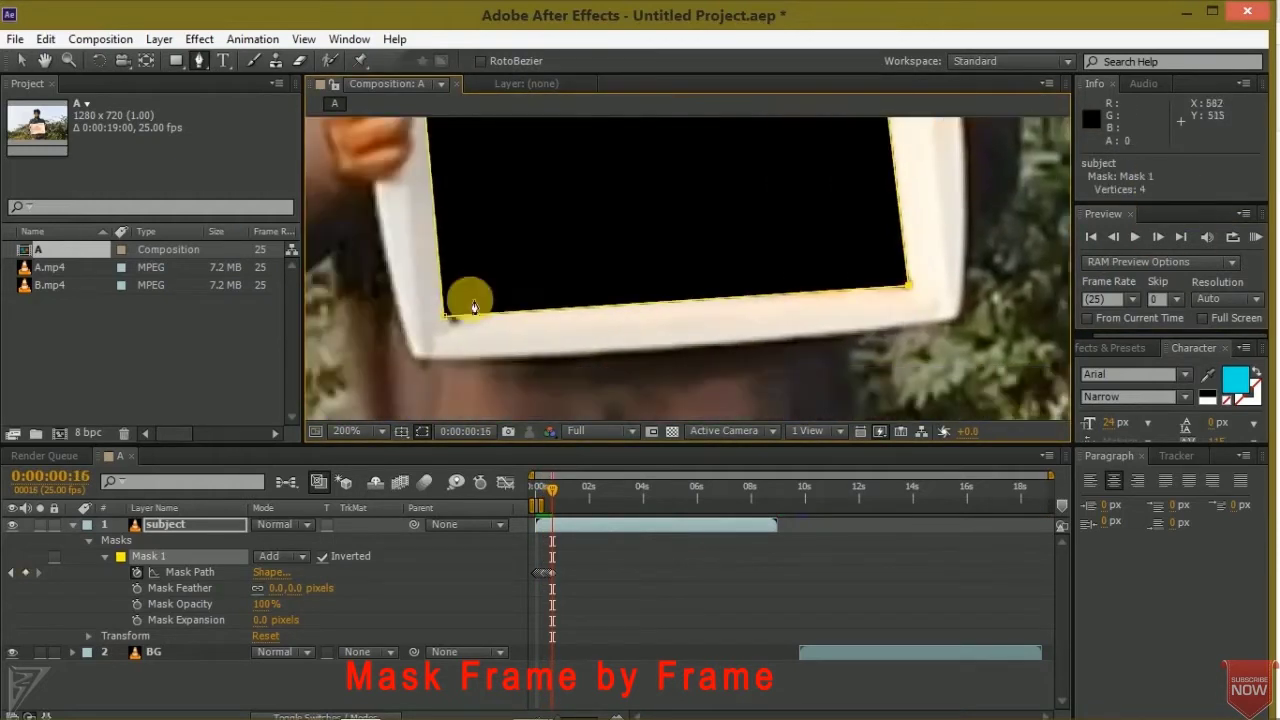
key("Page_Down")
key("Page_Down")
mouse_move(529, 223)
left_mouse_down()
mouse_move(507, 314)
mouse_move(366, 263)
left_mouse_up()
key("Page_Down")
key("Page_Down")
key("Page_Down")
key("Page_Down")
left_click_drag(765, 291, 837, 283)
key("Page_Down")
key("Page_Down")
key("Page_Down")
left_click_drag(834, 354, 403, 381)
Step: Realign all four mask corners, including top-right and bottom-left, on the next frames
key("Page_Down")
key("Page_Down")
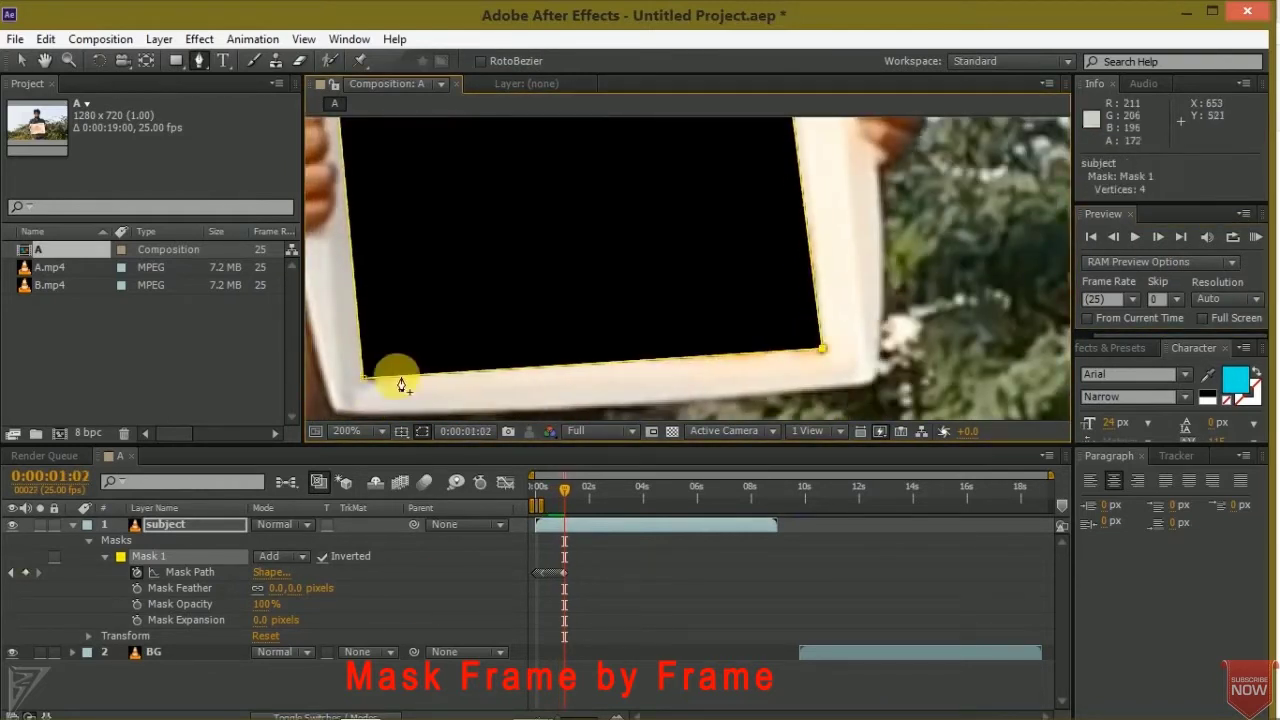
key("Page_Down")
left_click_drag(771, 177, 760, 148)
key("Page_Down")
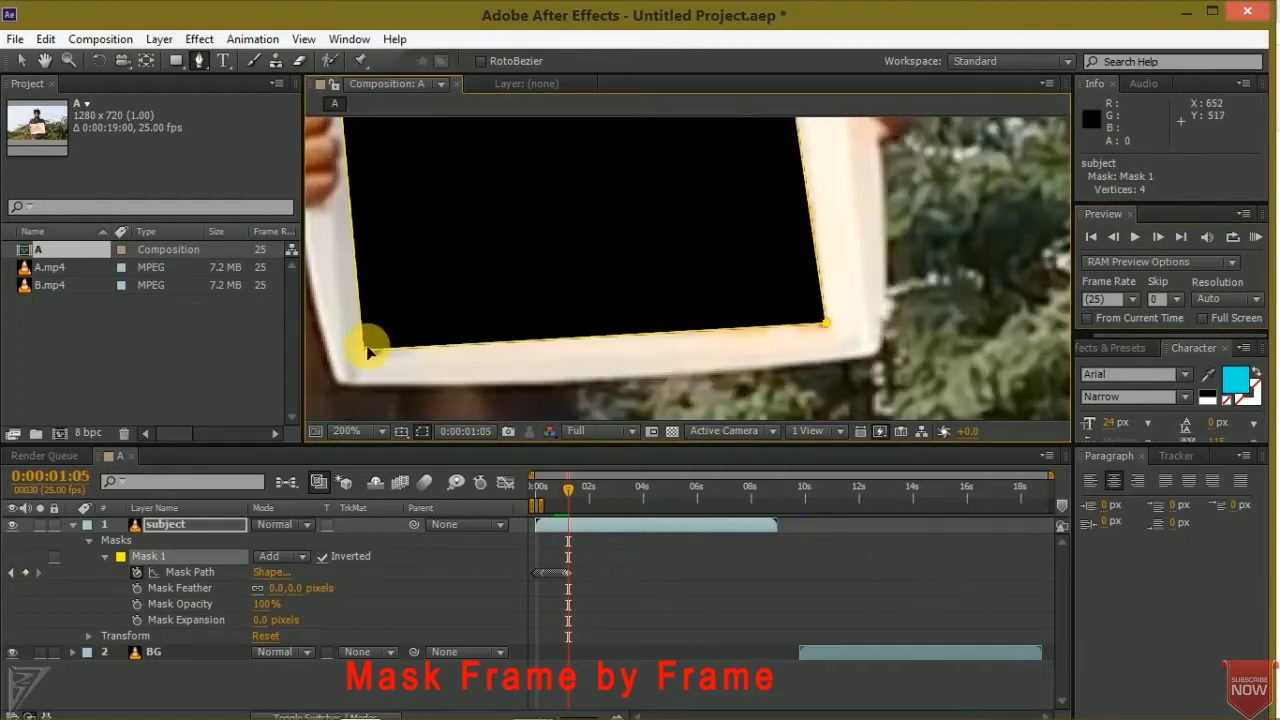
left_click_drag(800, 190, 811, 197)
key("Page_Down")
left_click_drag(861, 357, 858, 388)
left_click_drag(838, 184, 840, 118)
left_click_drag(723, 400, 418, 404)
left_click_drag(840, 118, 871, 200)
left_click_drag(858, 388, 894, 371)
left_click_drag(395, 118, 400, 214)
Step: Keep advancing frames and refitting the corners, extending path keyframes through 0:00:08:22
left_click(1157, 237)
left_click(1172, 242)
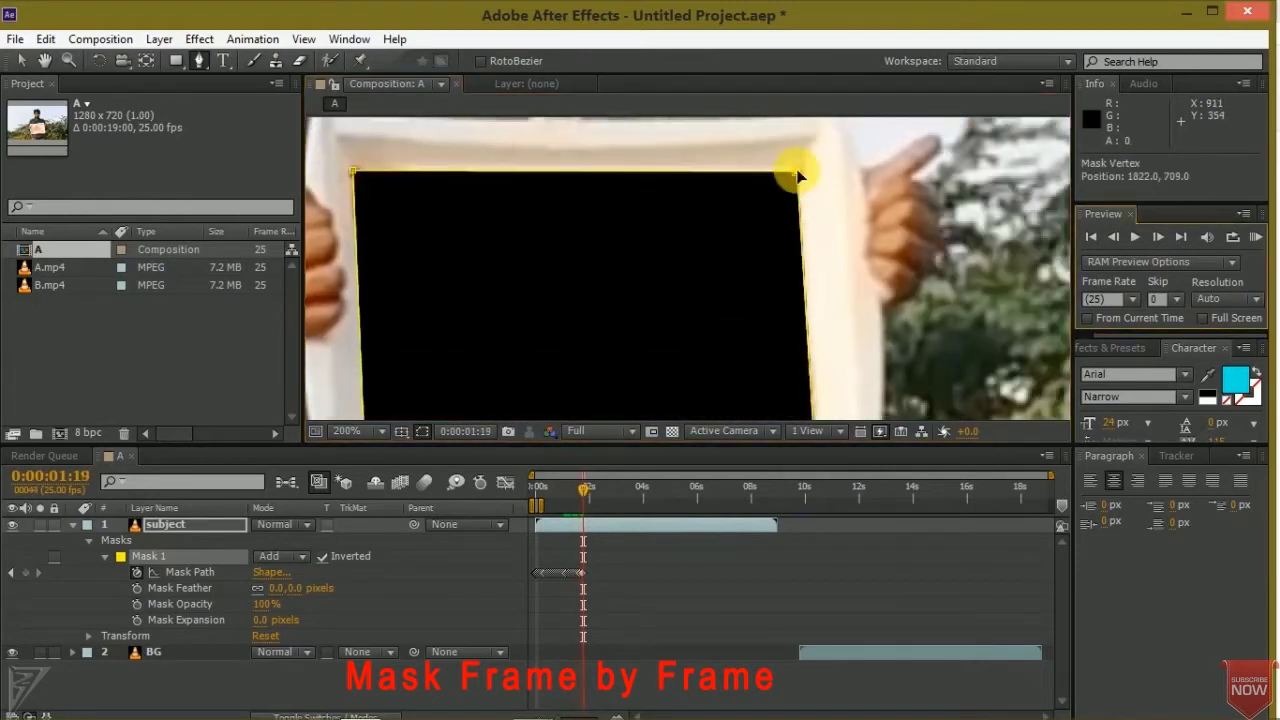
left_click(1157, 237)
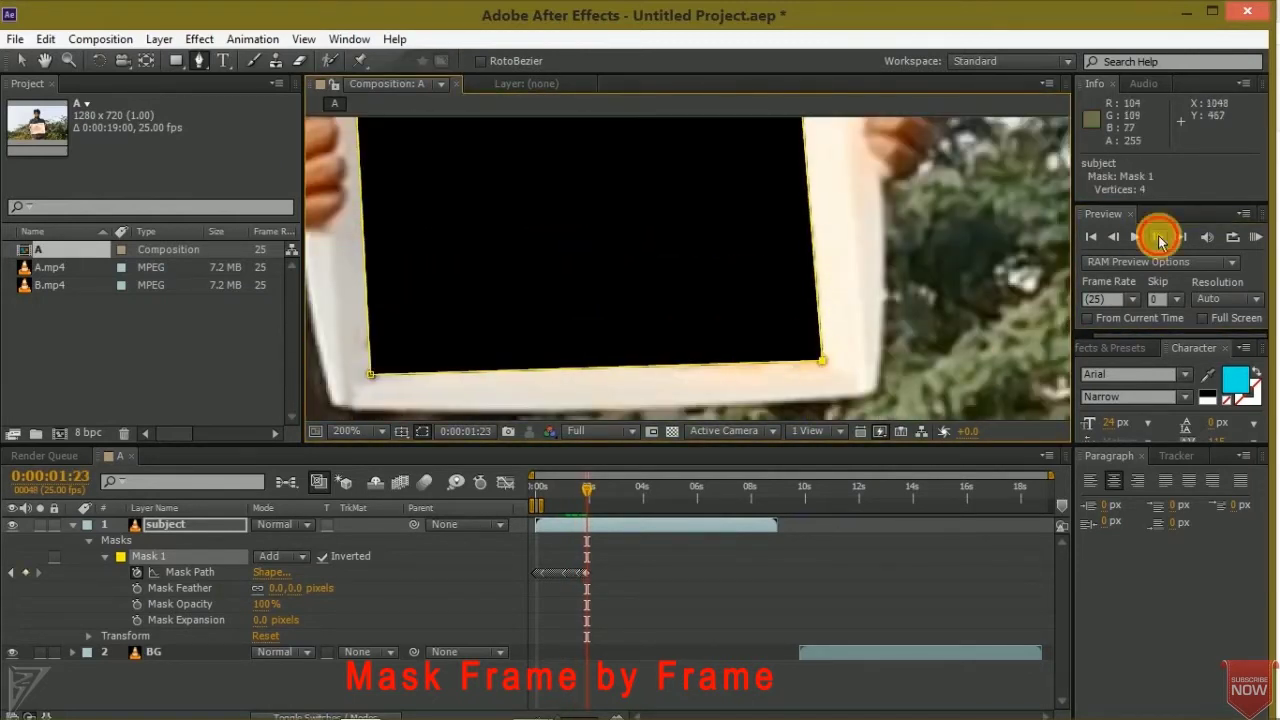
left_click_drag(380, 380, 366, 237)
mouse_move(805, 410)
left_mouse_down()
mouse_move(800, 390)
mouse_move(826, 362)
left_mouse_up()
key("Page_Down")
left_click_drag(358, 408, 366, 388)
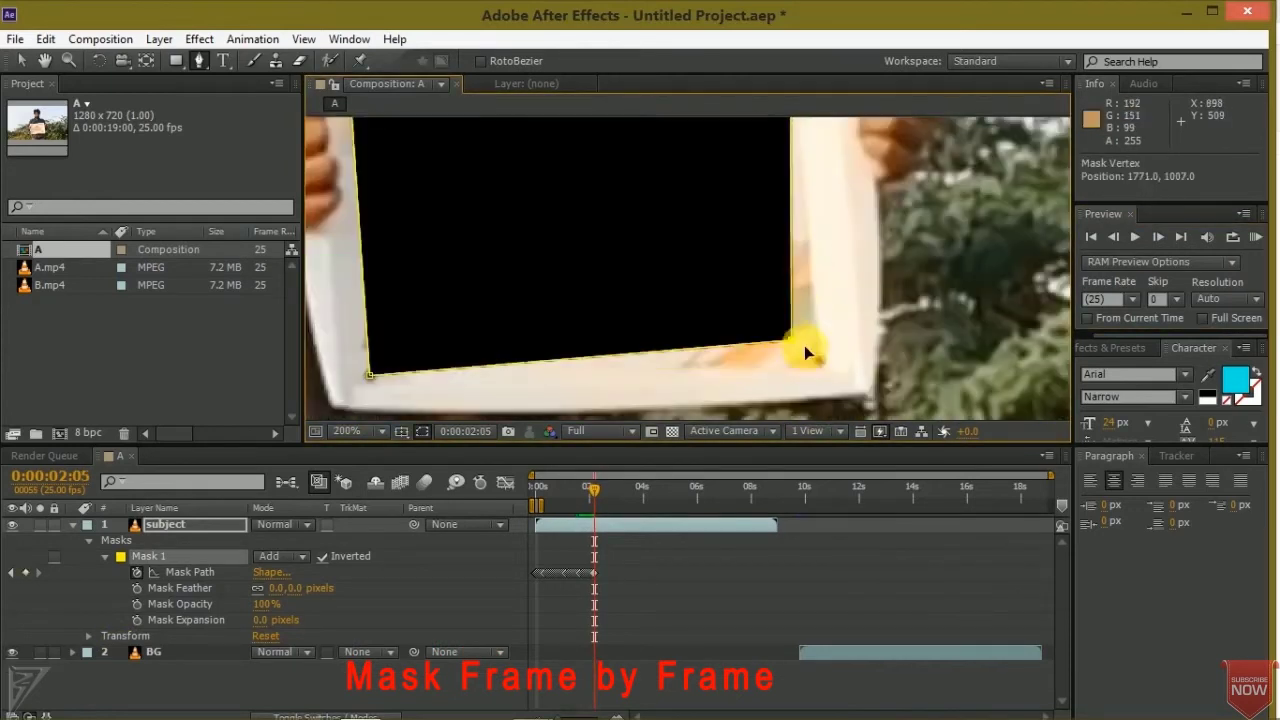
key("Page_Down")
left_click_drag(330, 190, 340, 197)
key("Page_Down")
key("Page_Down")
left_click_drag(480, 385, 493, 375)
key("Page_Down")
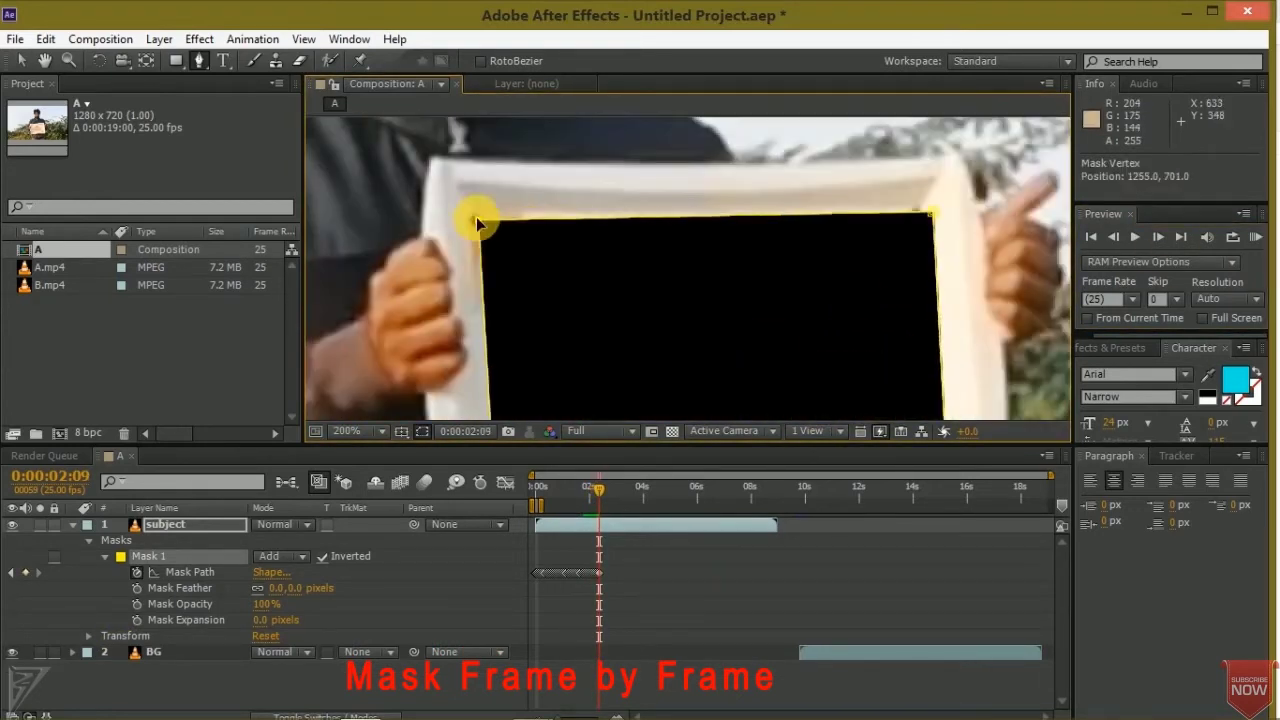
key("Page_Down")
left_click_drag(477, 214, 529, 229)
key("Page_Down")
key("Page_Down")
mouse_move(983, 343)
left_mouse_down()
mouse_move(840, 193)
mouse_move(797, 185)
left_mouse_up()
key("Page_Down")
key("Page_Down")
key("Page_Down")
key("Page_Down")
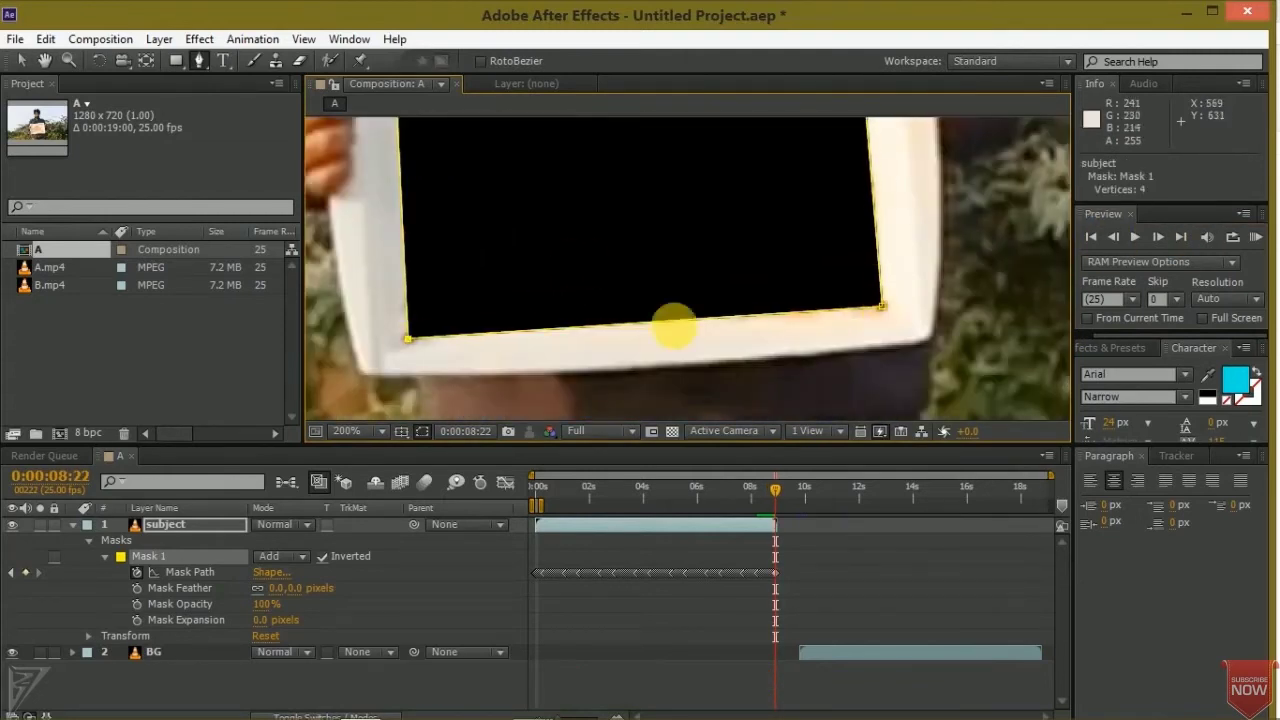
Step: Pan the viewer down to bring the sign's top edge back into view for refitting
key("space")
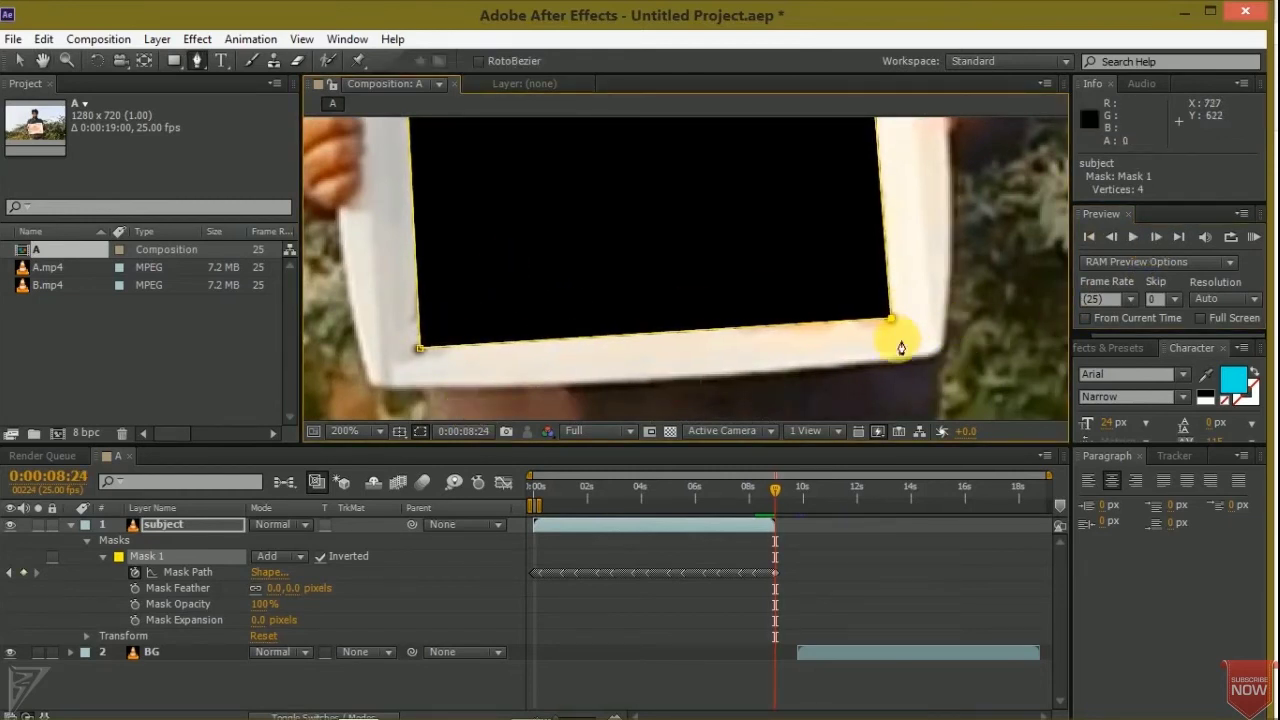
left_click_drag(701, 216, 705, 280)
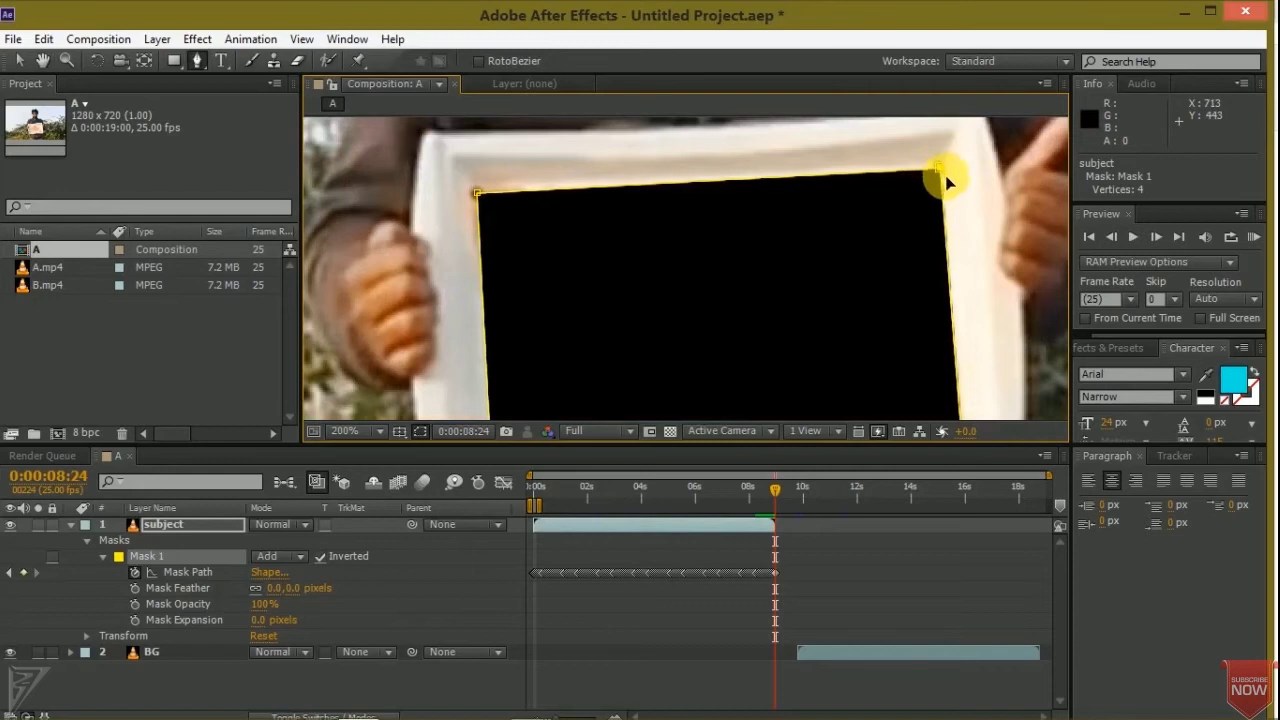
Step: Check the frame after the subject clip ends, return to 0:00:08:24, and select the BG layer
left_click(1155, 237)
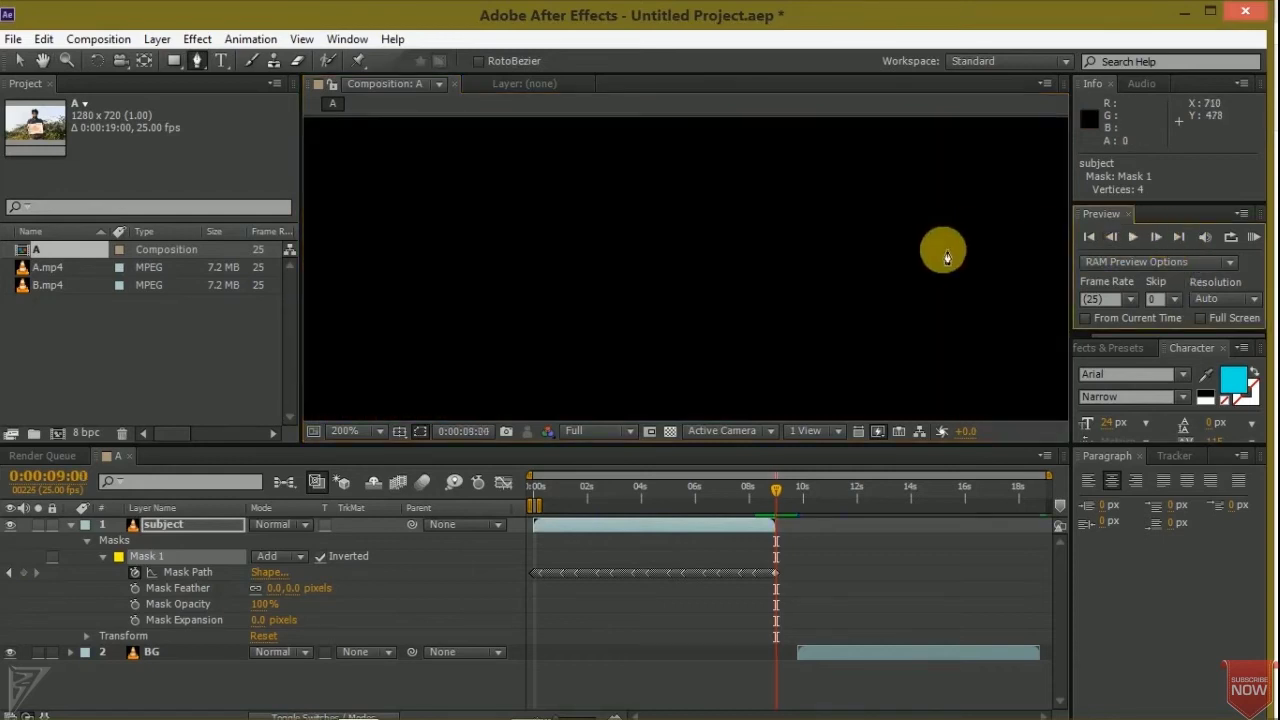
left_click(1113, 238)
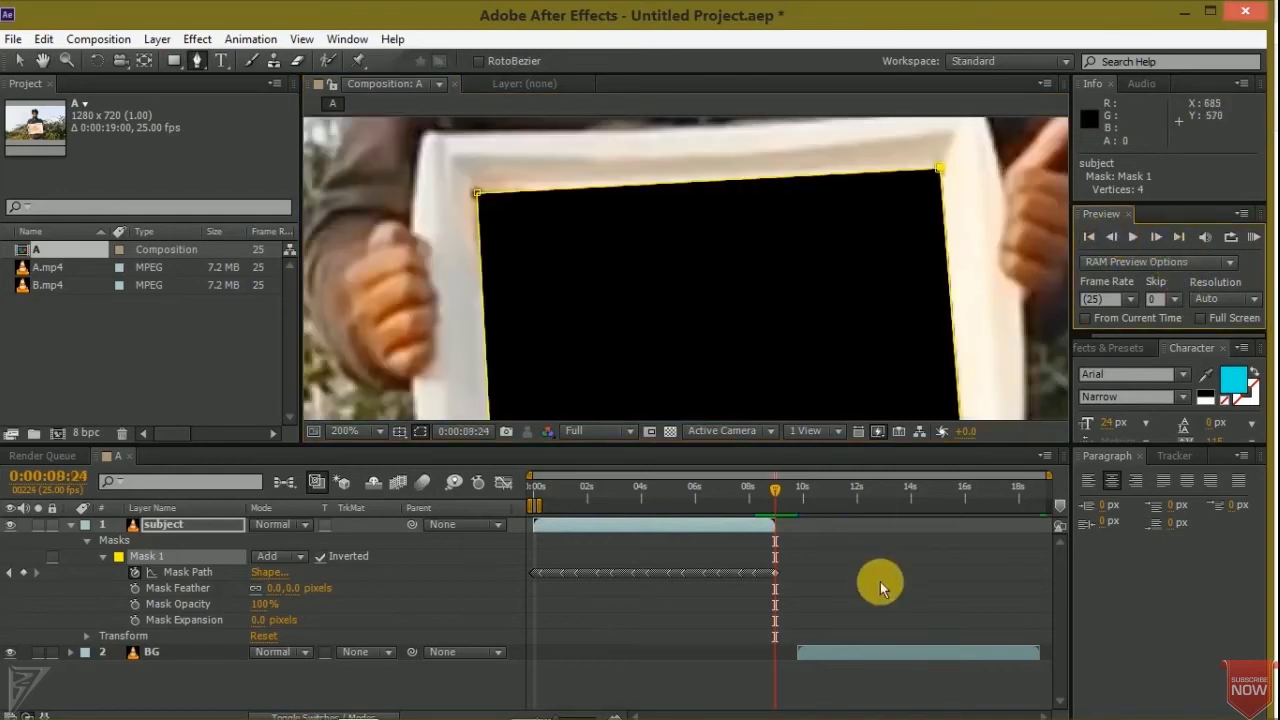
left_click(899, 654)
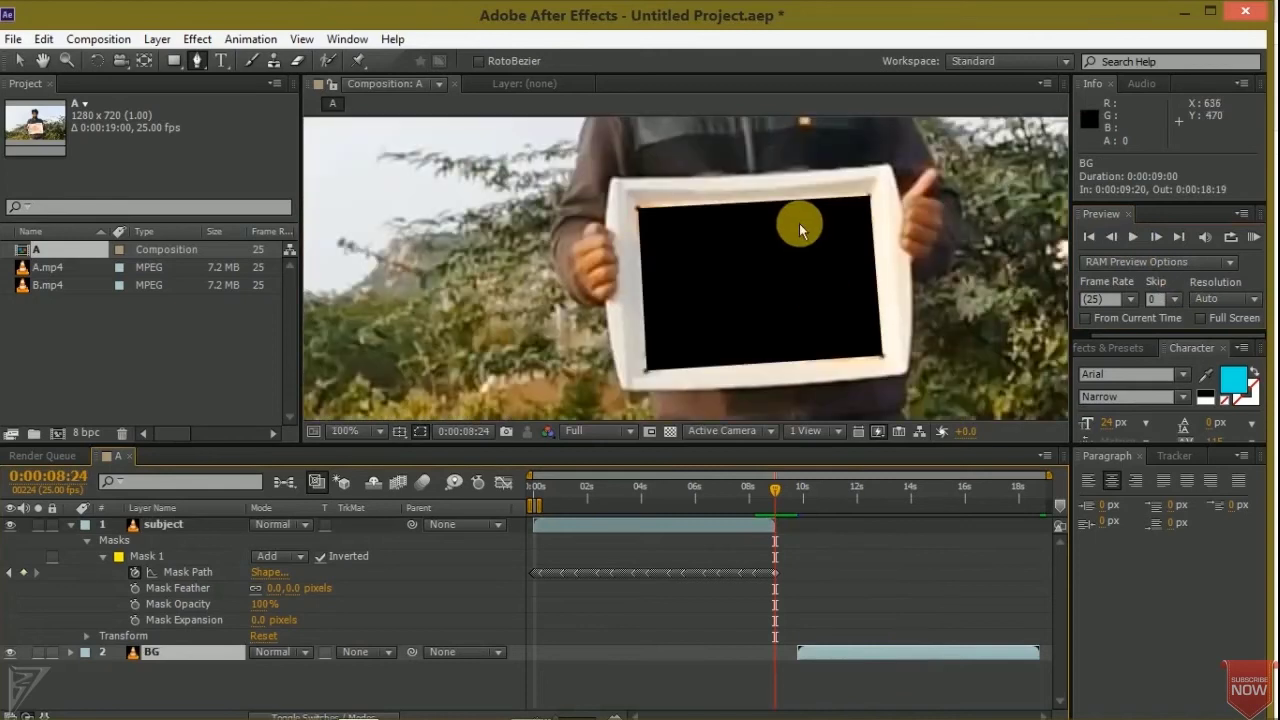
Step: Show the whole composition centred at 50% and end the work area at about 0:00:09:11
scroll(799, 223, "down", 2)
scroll(910, 224, "down", 2)
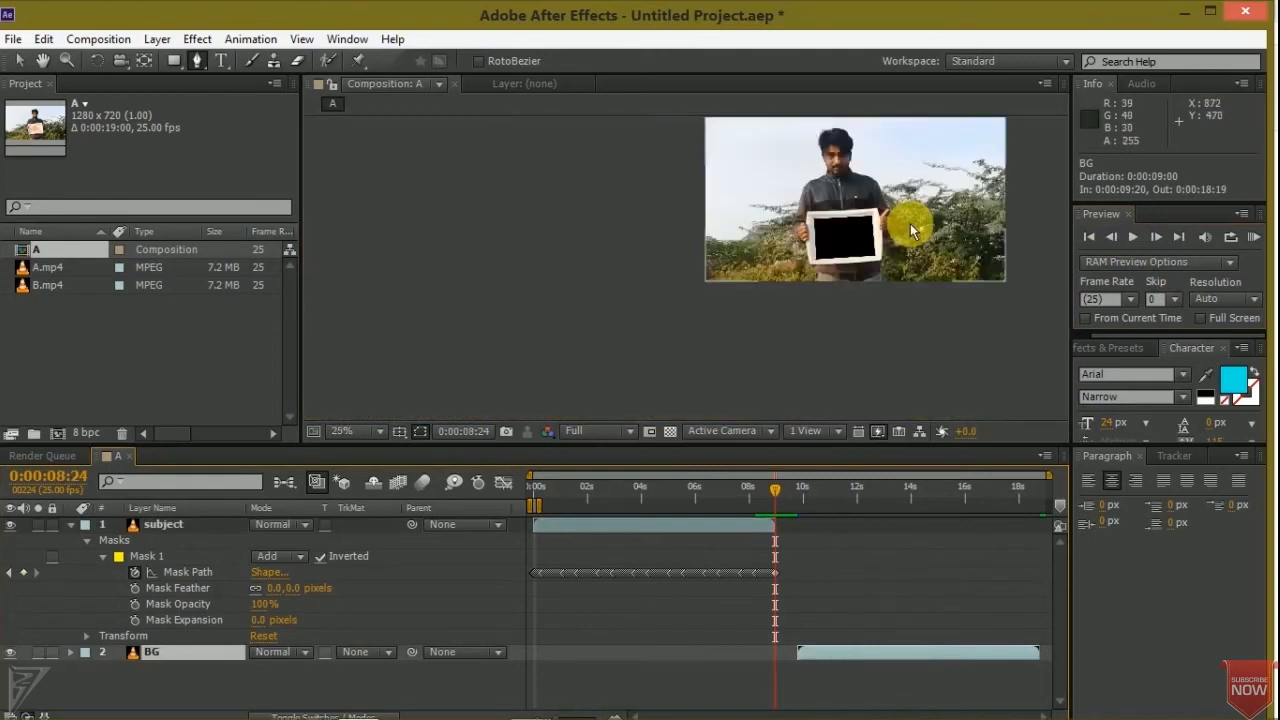
left_click_drag(1030, 240, 857, 294)
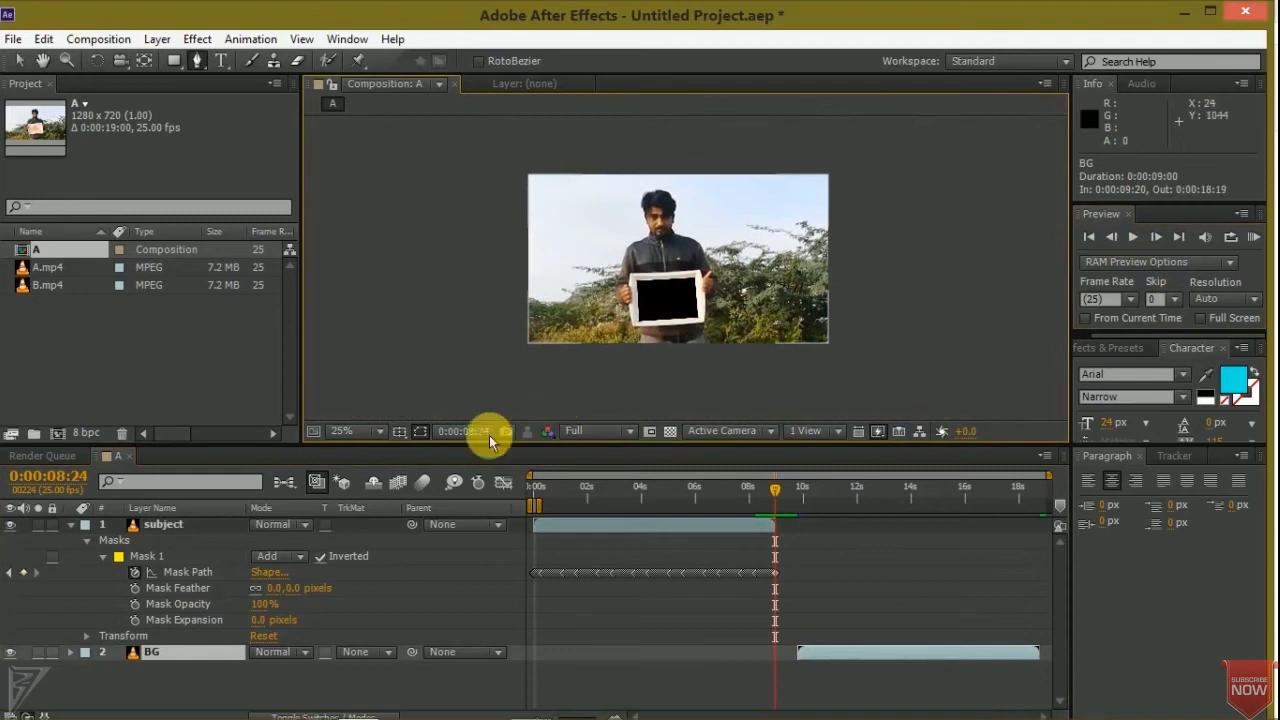
key("period")
mouse_move(570, 512)
left_mouse_down()
mouse_move(820, 508)
mouse_move(795, 512)
left_mouse_up()
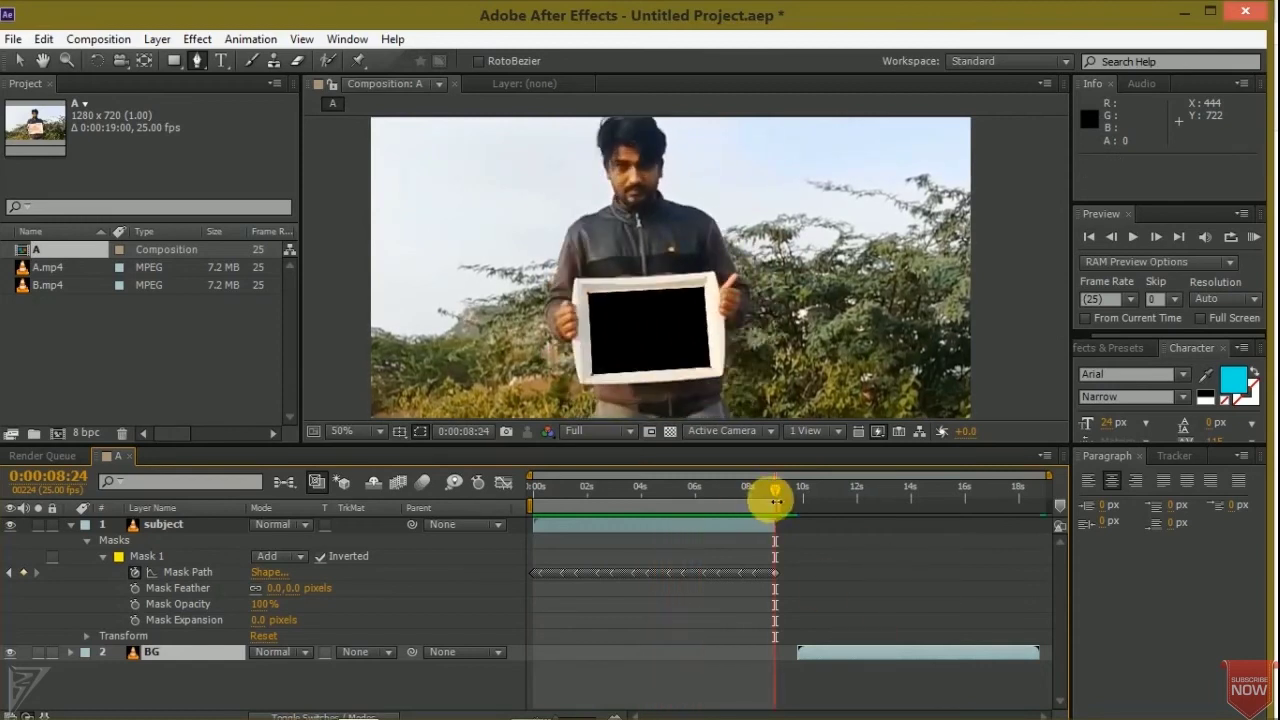
Step: Return to 0:00:00:00 and move the BG layer's in point to 0 seconds
left_click_drag(714, 493, 506, 508)
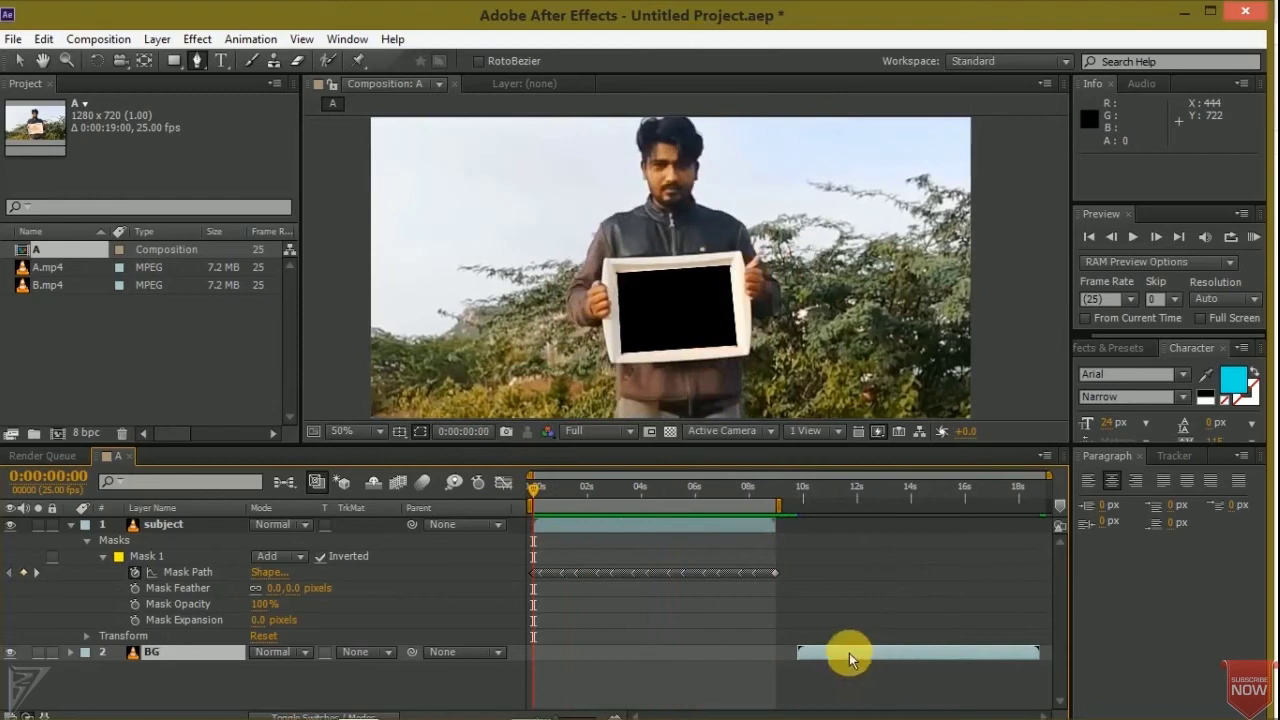
key("bracketleft")
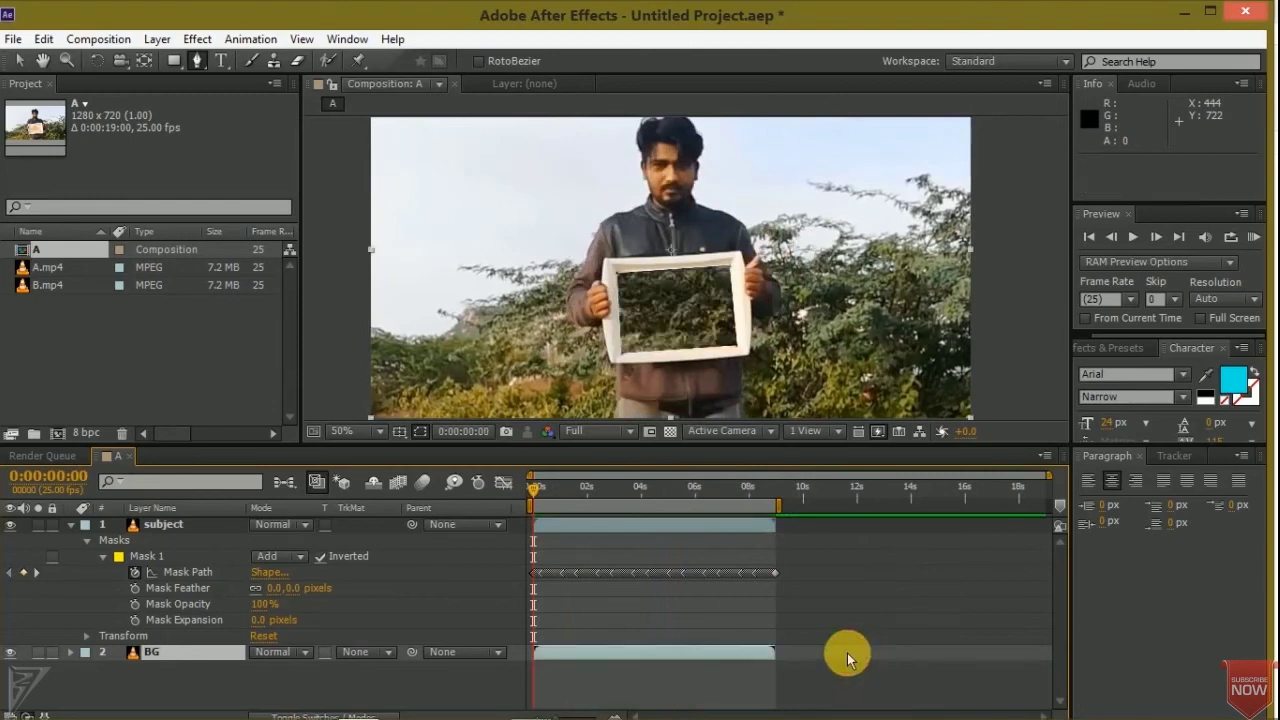